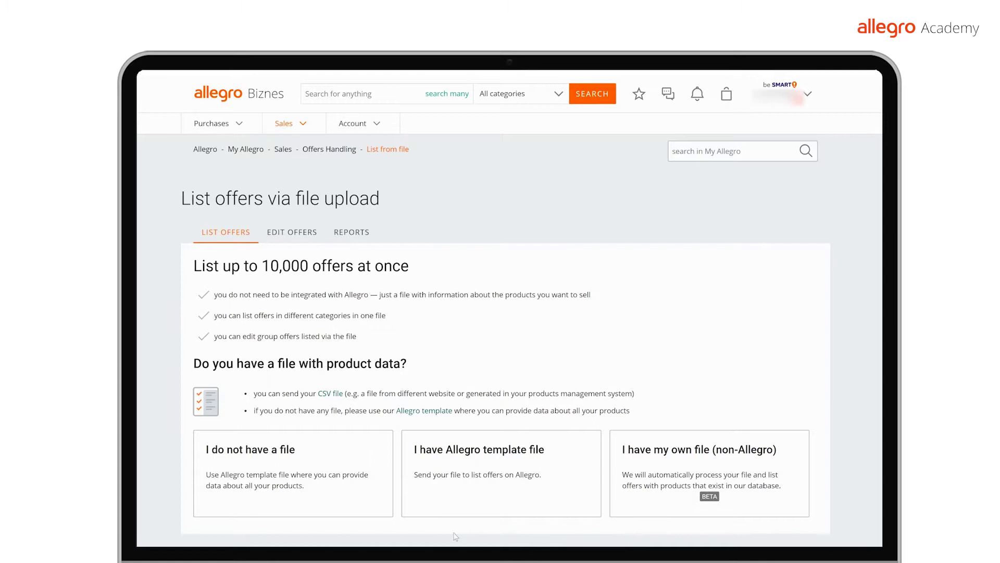
# Add Kids > Toys > Building Toys and Dolls and Accessories, then download their template.
pyautogui.click(279, 464)
pyautogui.middleClick(281, 463)
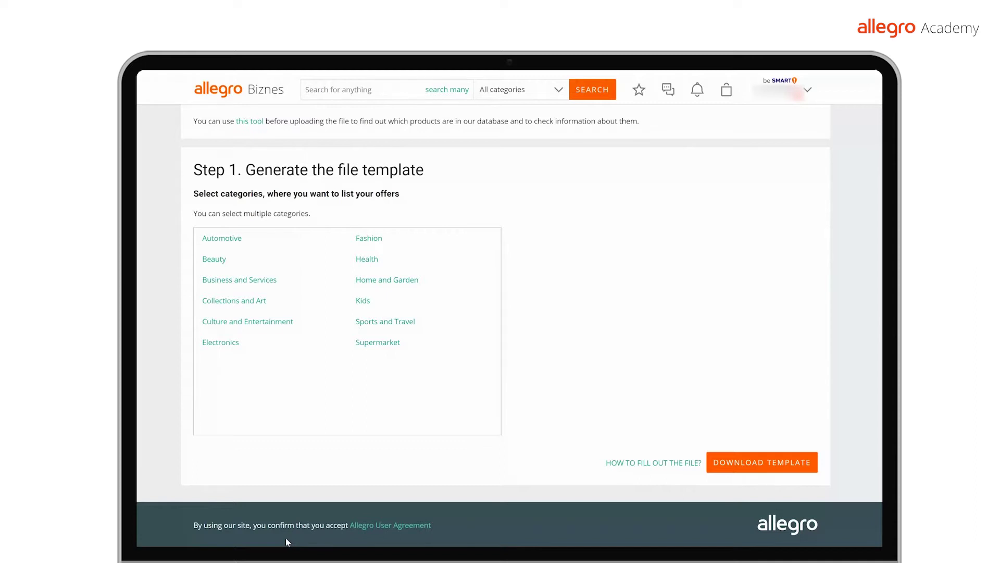
pyautogui.click(361, 301)
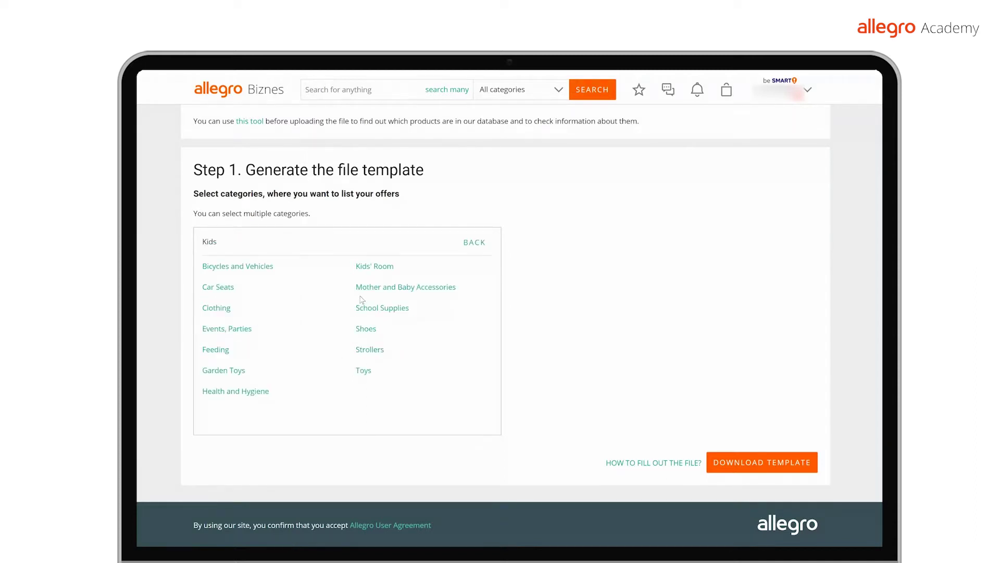
pyautogui.click(360, 371)
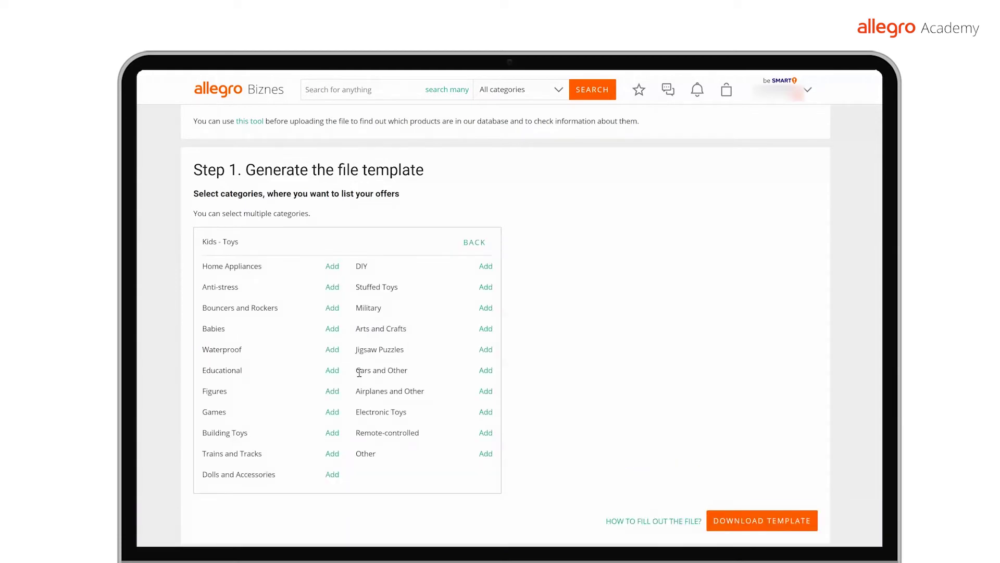
pyautogui.click(332, 432)
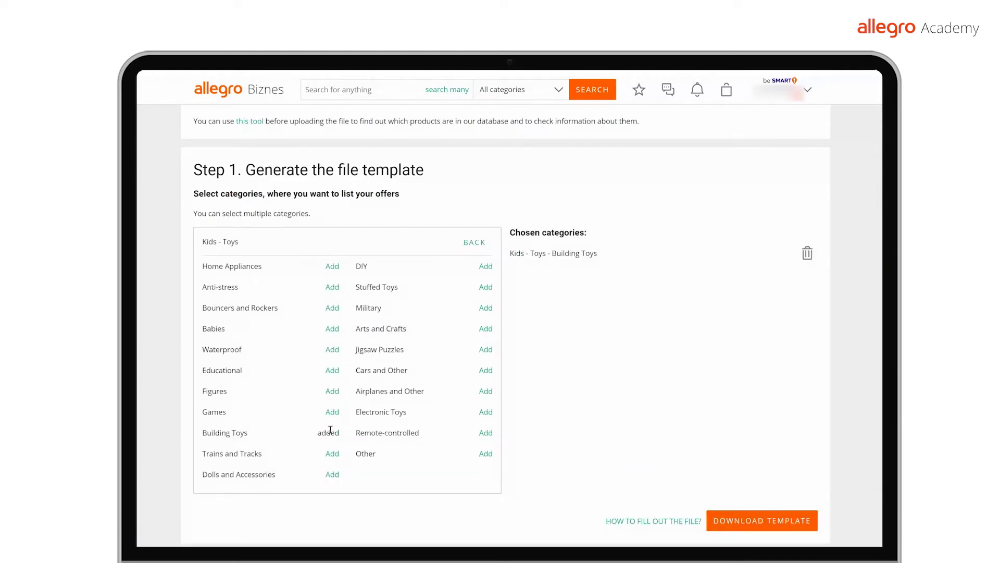
pyautogui.click(332, 474)
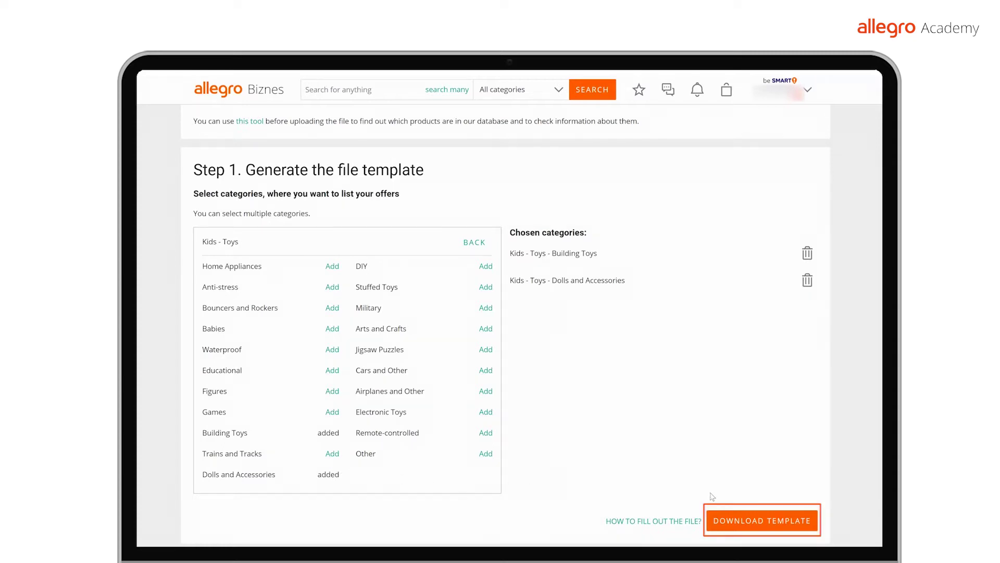
pyautogui.click(770, 519)
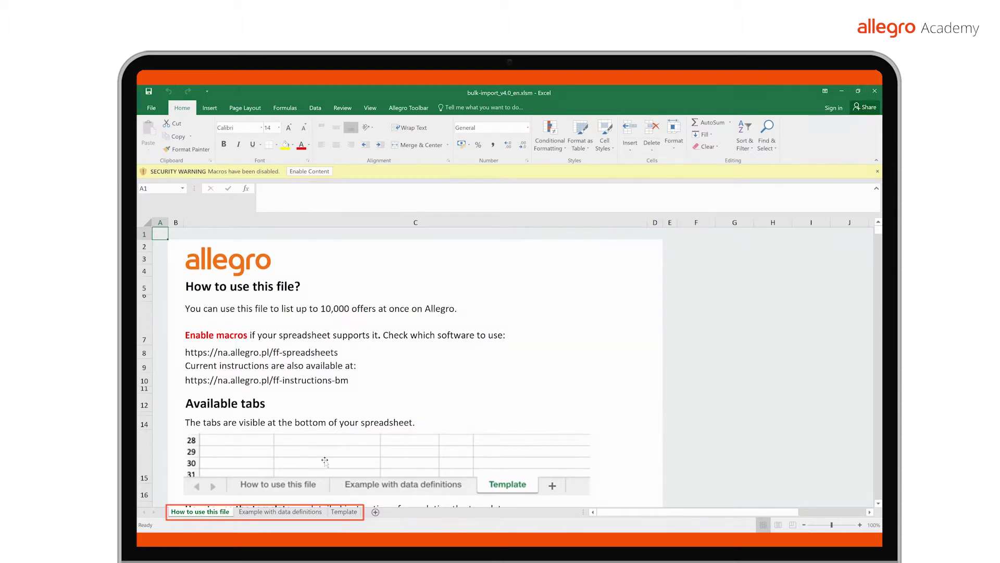
# Look over the Example with data definitions sheet, then switch to the empty Template sheet.
pyautogui.click(276, 513)
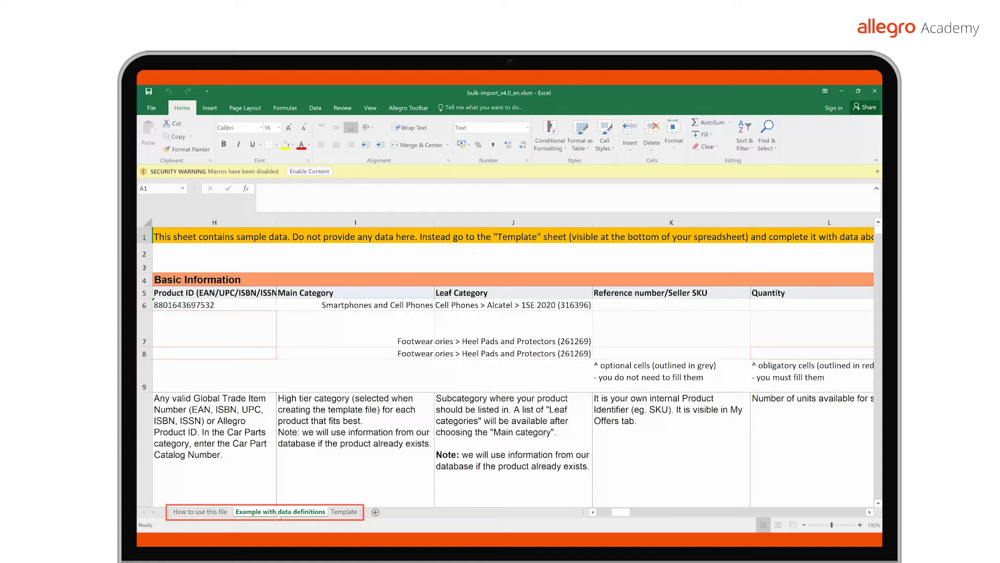
pyautogui.click(342, 512)
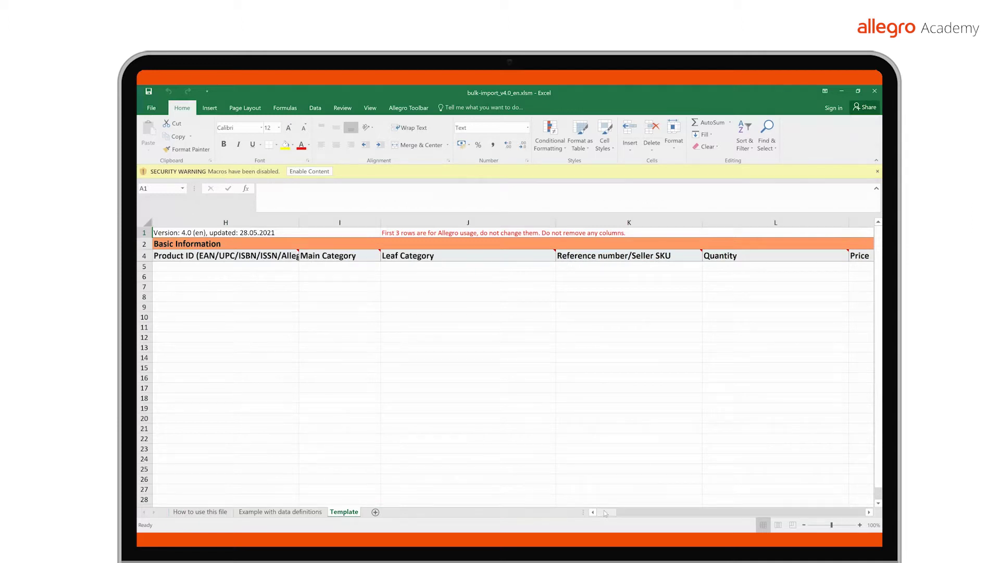
pyautogui.moveTo(605, 513); pyautogui.dragTo(678, 513)
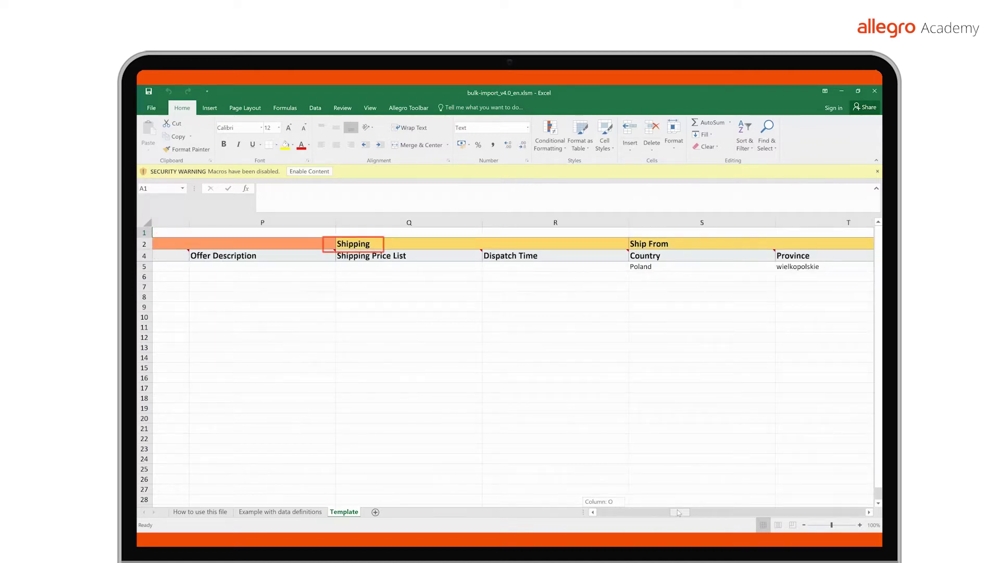
pyautogui.moveTo(679, 512); pyautogui.dragTo(702, 514)
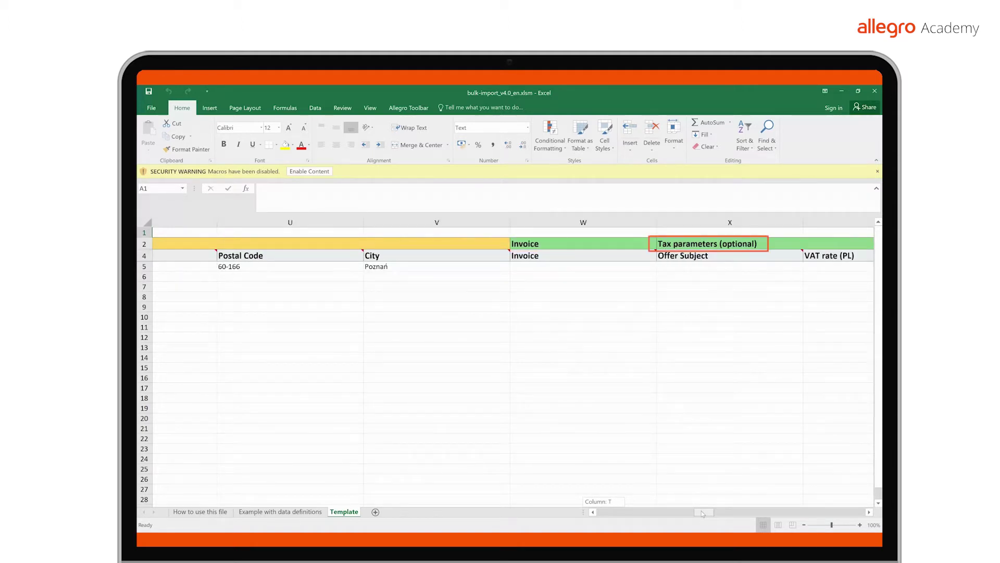
pyautogui.moveTo(701, 512); pyautogui.dragTo(727, 514)
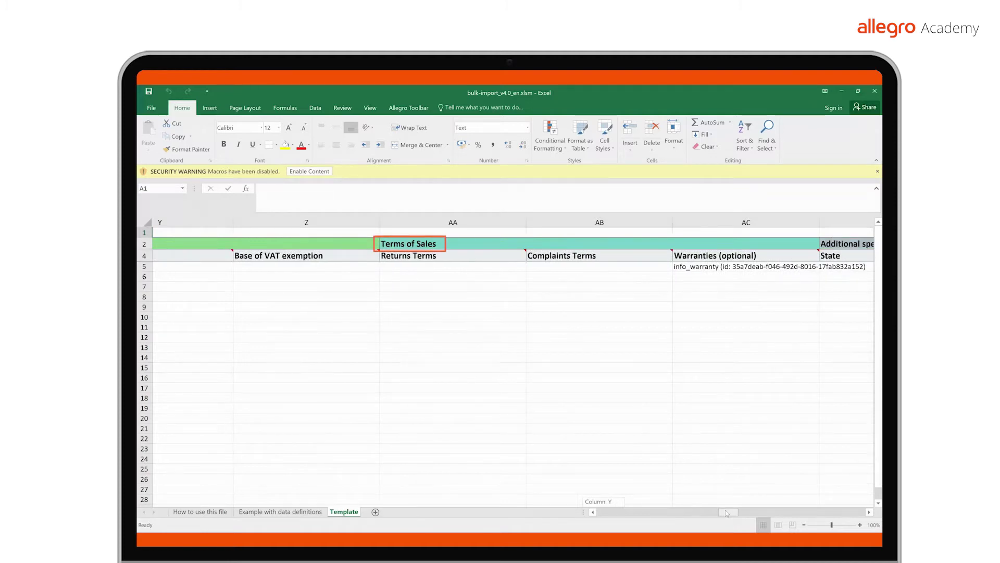
pyautogui.moveTo(727, 513); pyautogui.dragTo(736, 512)
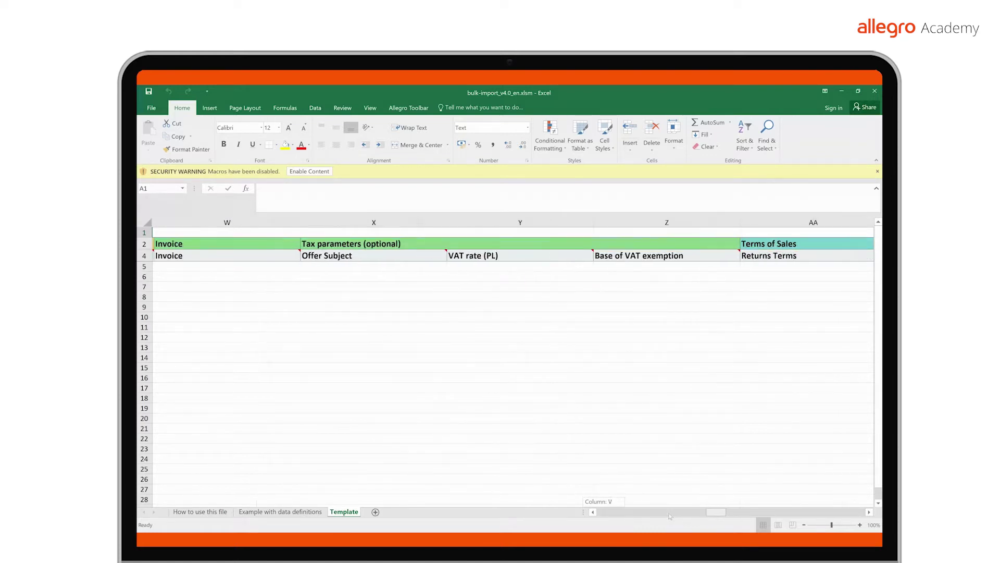
pyautogui.moveTo(736, 512); pyautogui.dragTo(605, 513)
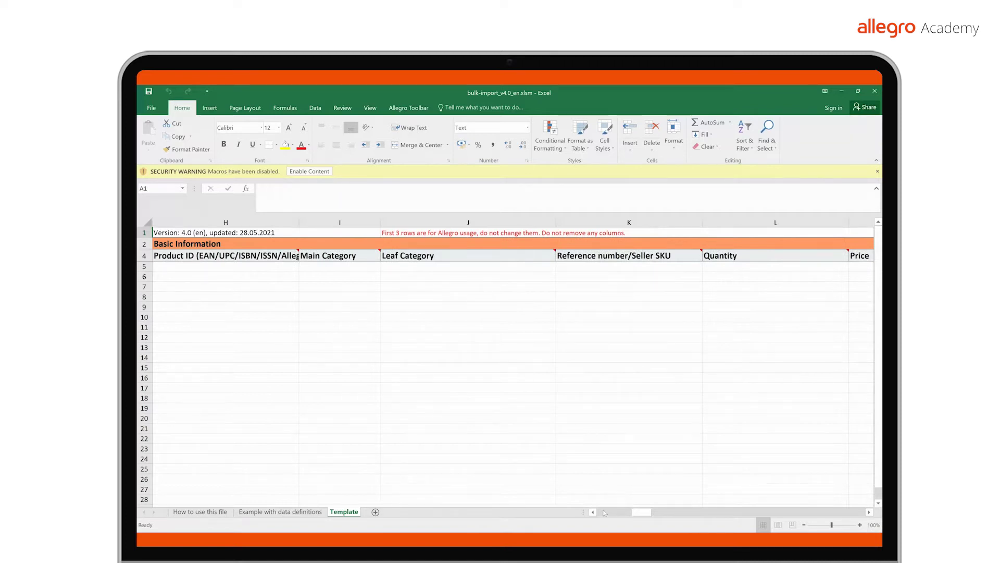
pyautogui.click(284, 267)
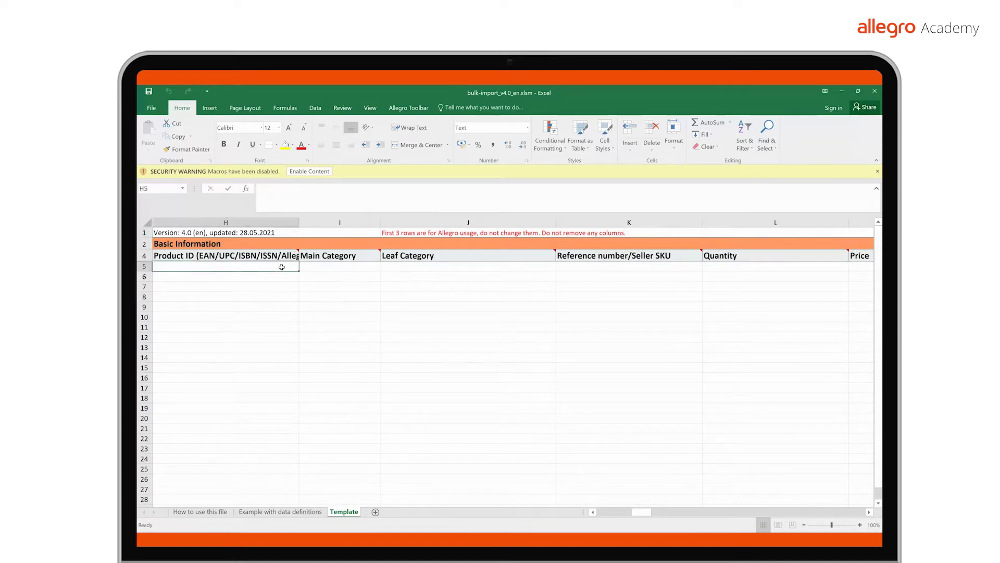
pyautogui.click(333, 267)
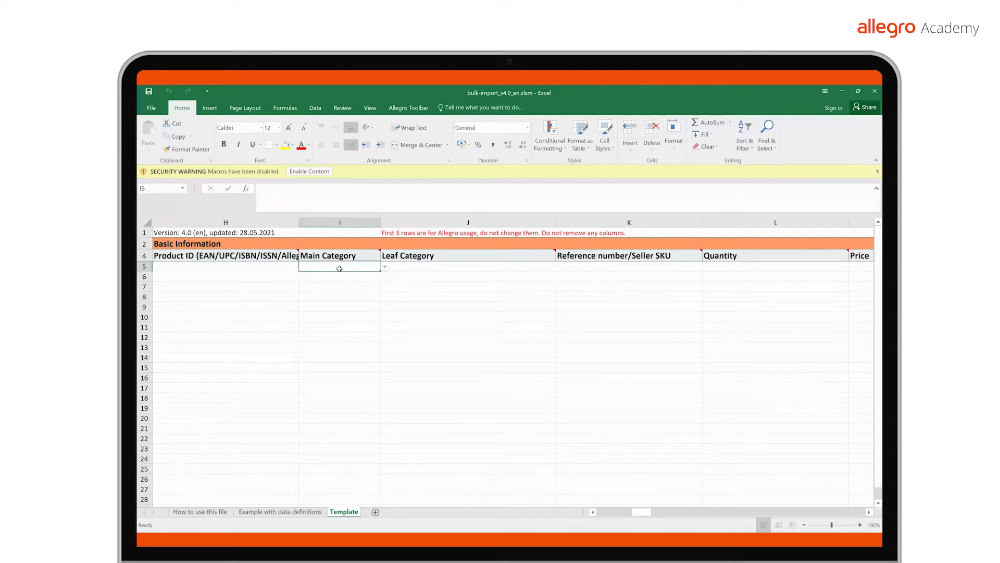
pyautogui.click(410, 266)
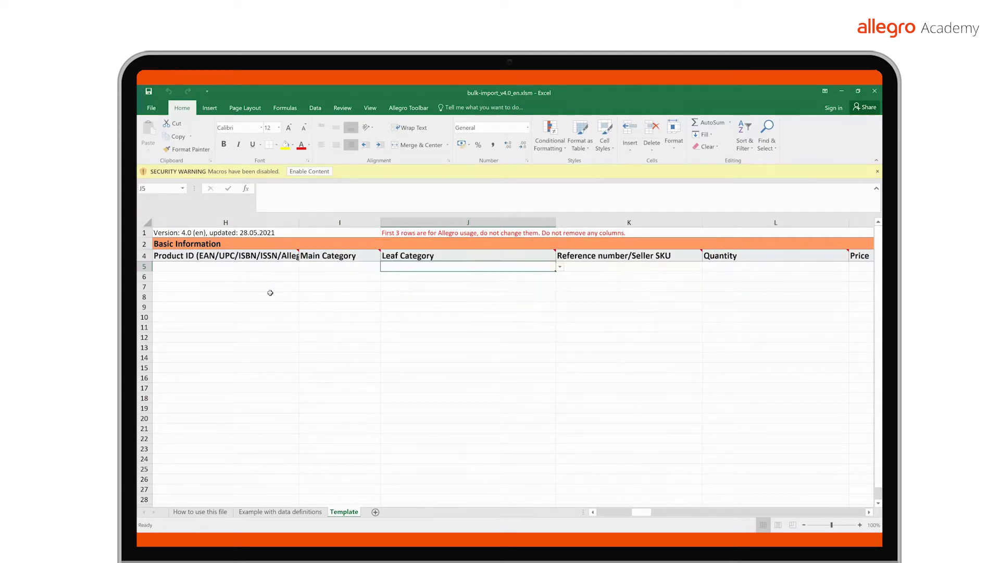
pyautogui.click(211, 513)
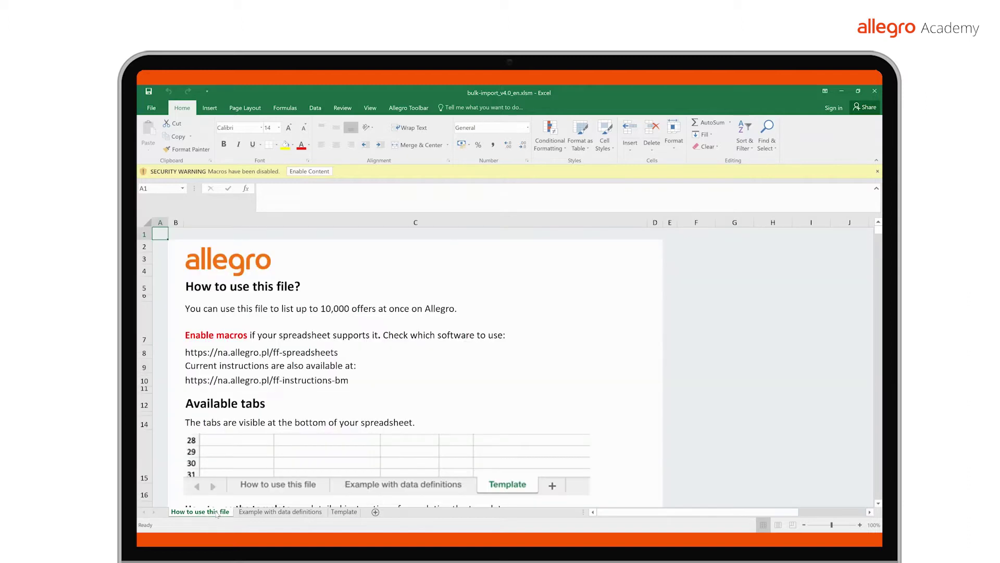
pyautogui.scroll(-3, 384, 356)
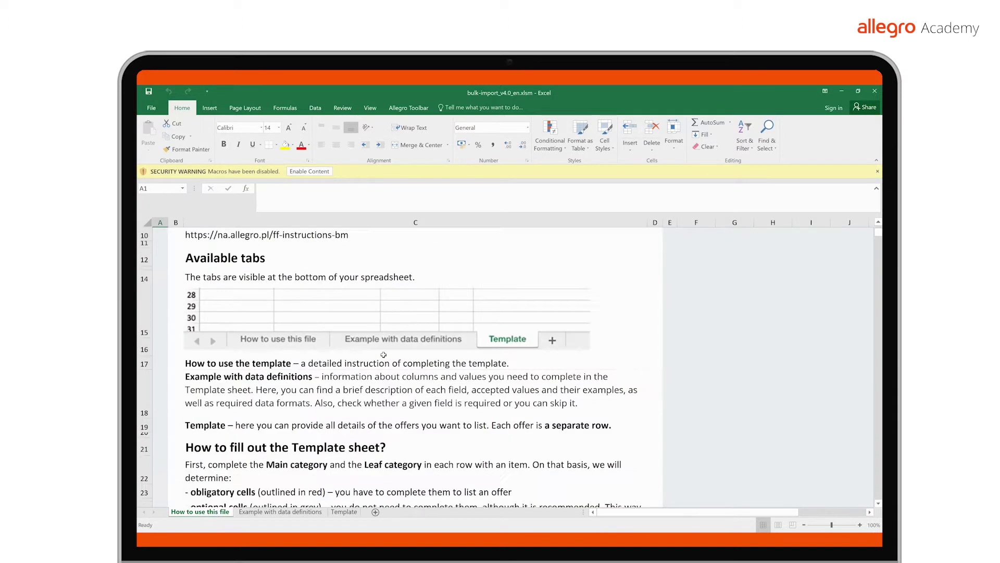
pyautogui.scroll(-3, 383, 355)
pyautogui.scroll(-1, 384, 356)
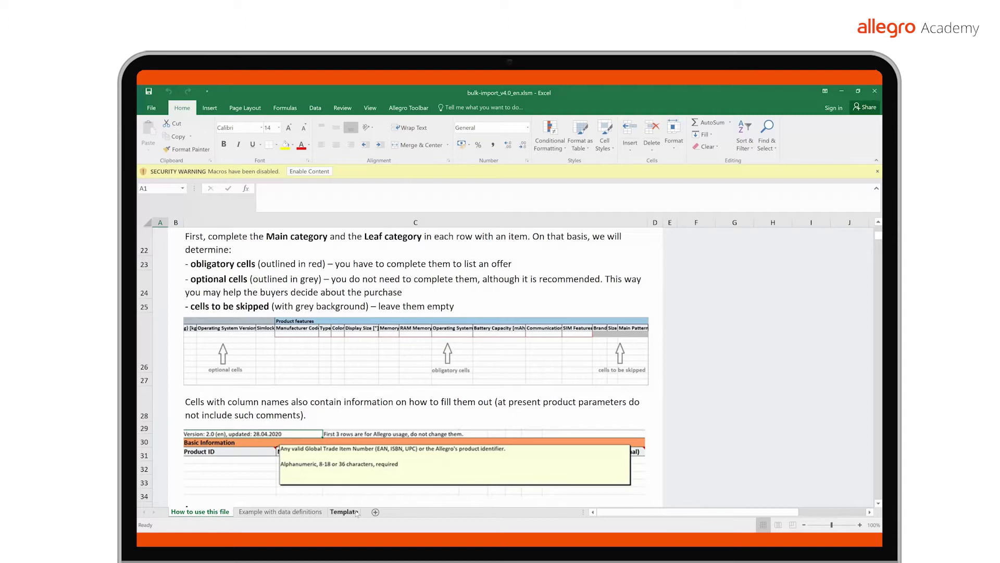
# Set row 5's main category to Building Toys and leaf category to Wooden Blocks.
pyautogui.click(342, 511)
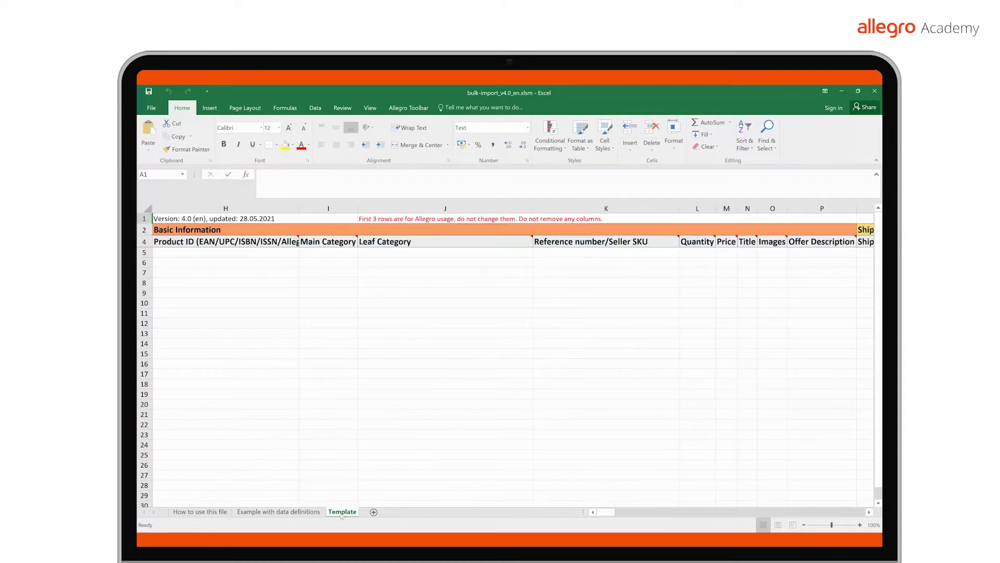
pyautogui.click(315, 252)
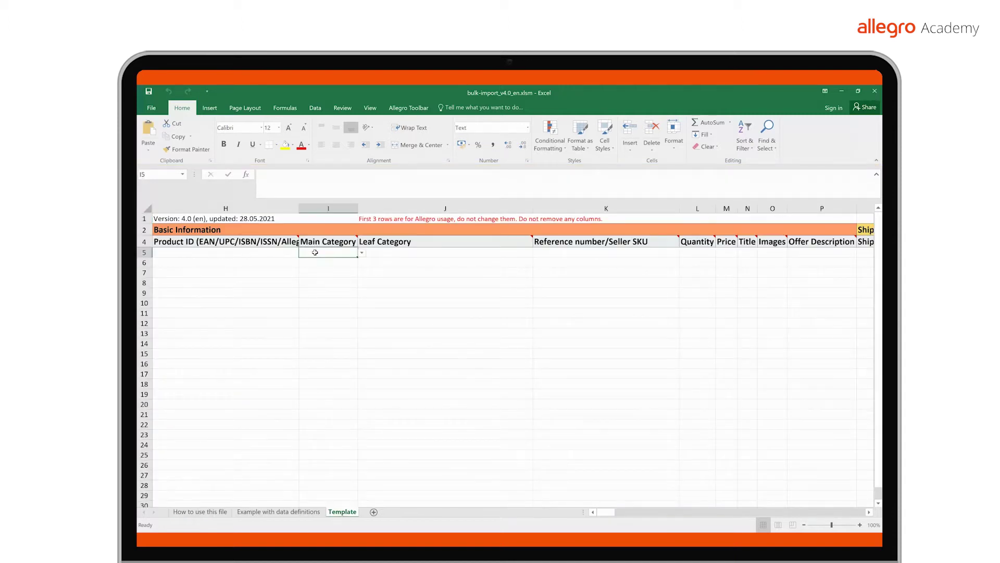
pyautogui.click(362, 252)
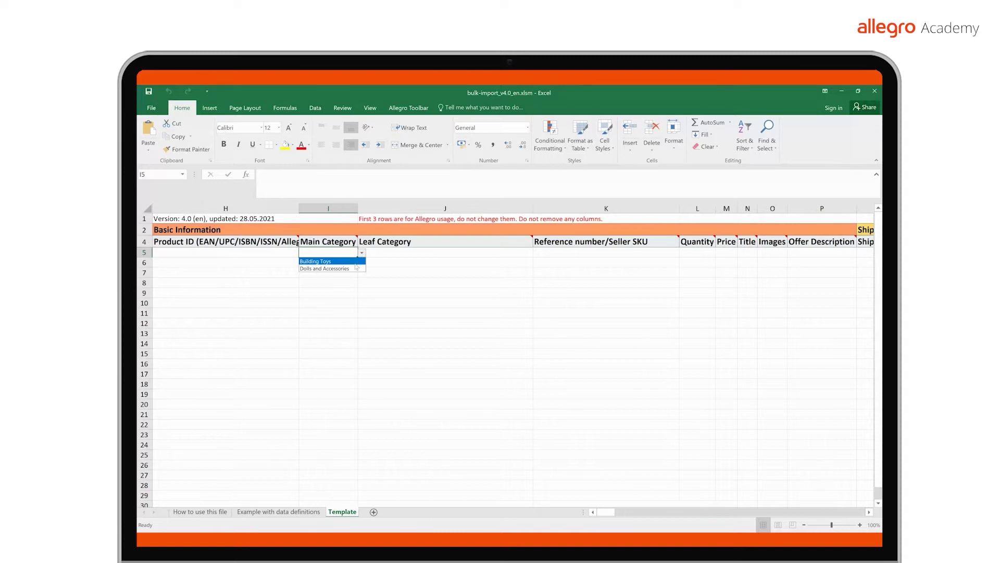
pyautogui.click(317, 261)
pyautogui.click(425, 255)
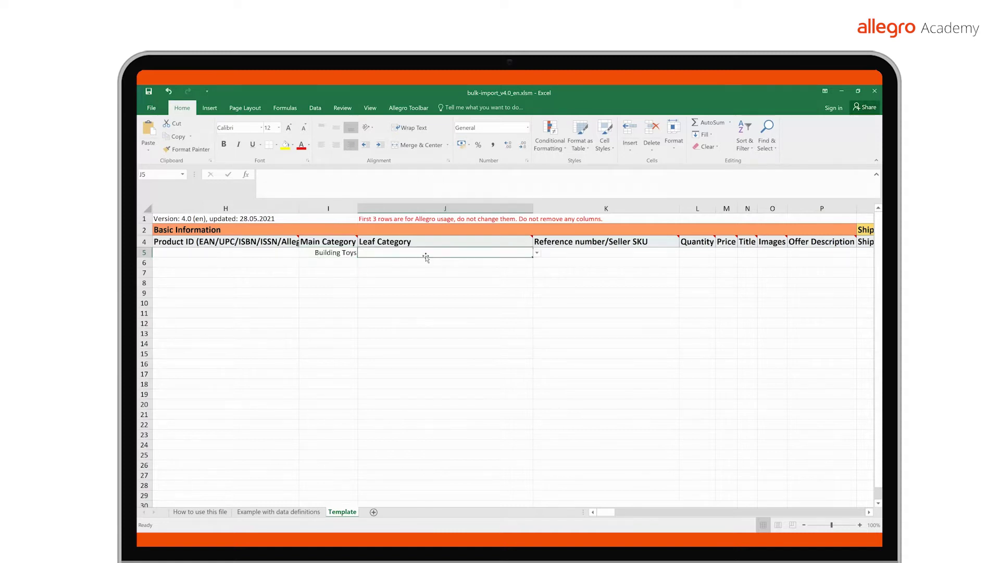
pyautogui.click(537, 252)
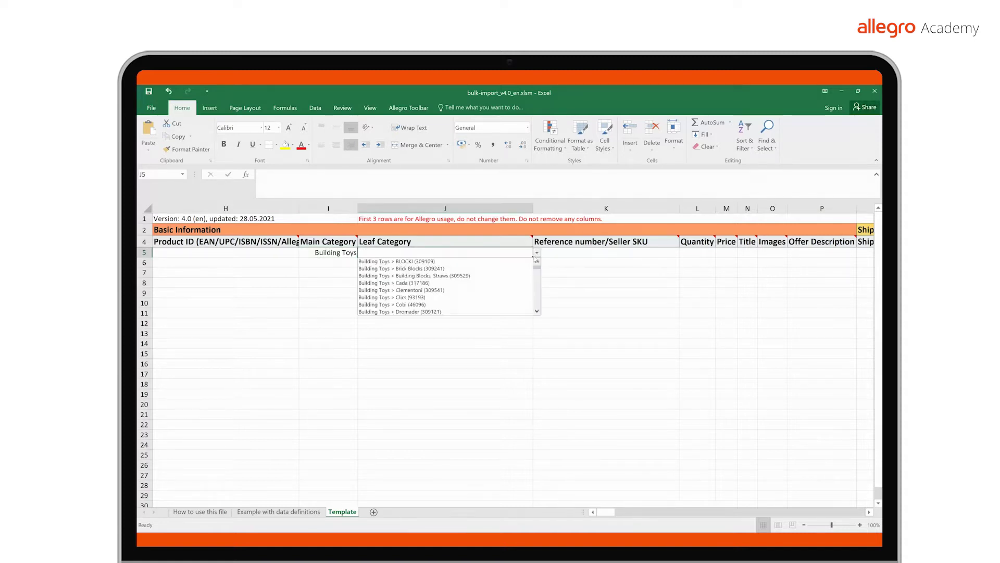
pyautogui.moveTo(537, 264); pyautogui.dragTo(538, 315)
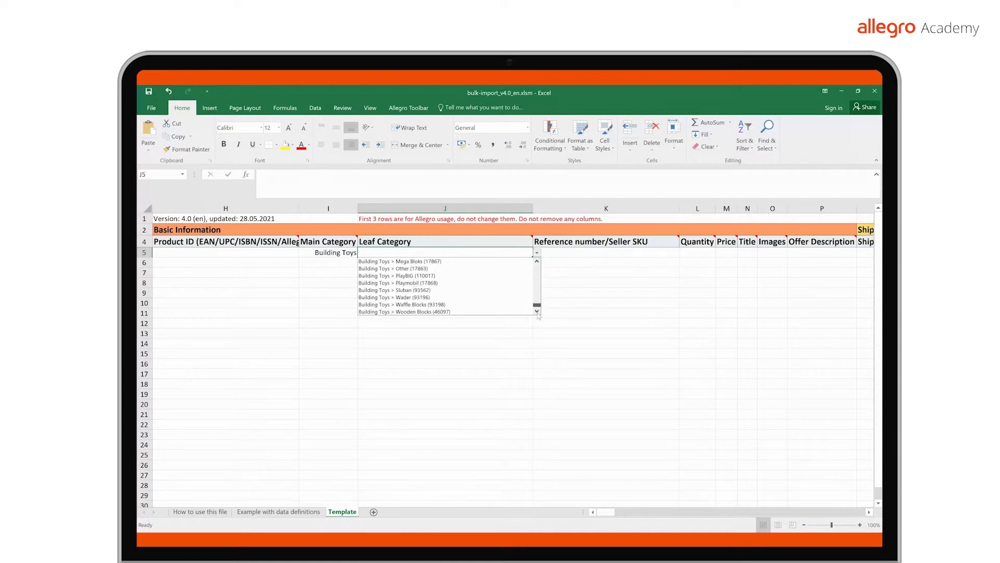
pyautogui.click(518, 312)
pyautogui.click(251, 252)
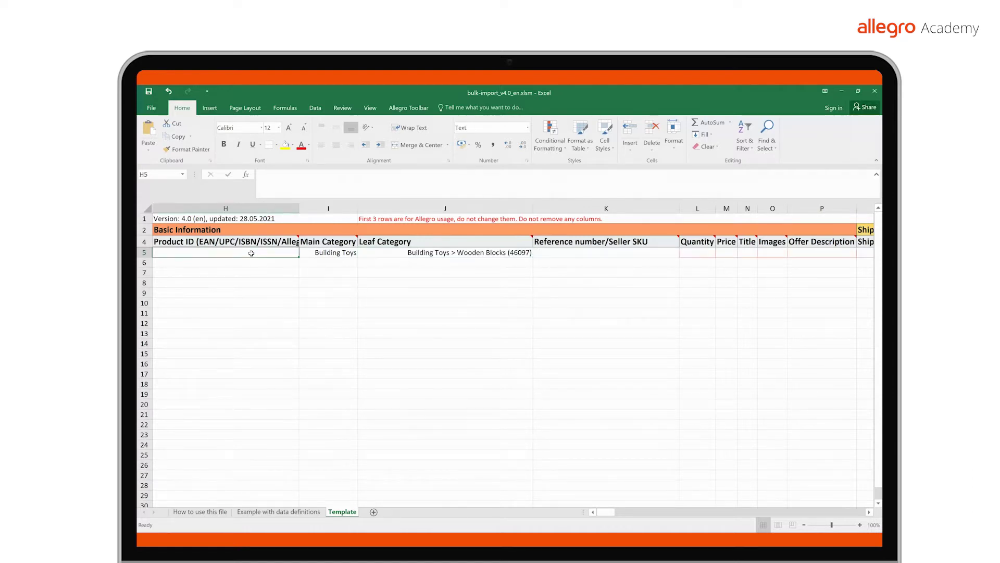
pyautogui.write('590')
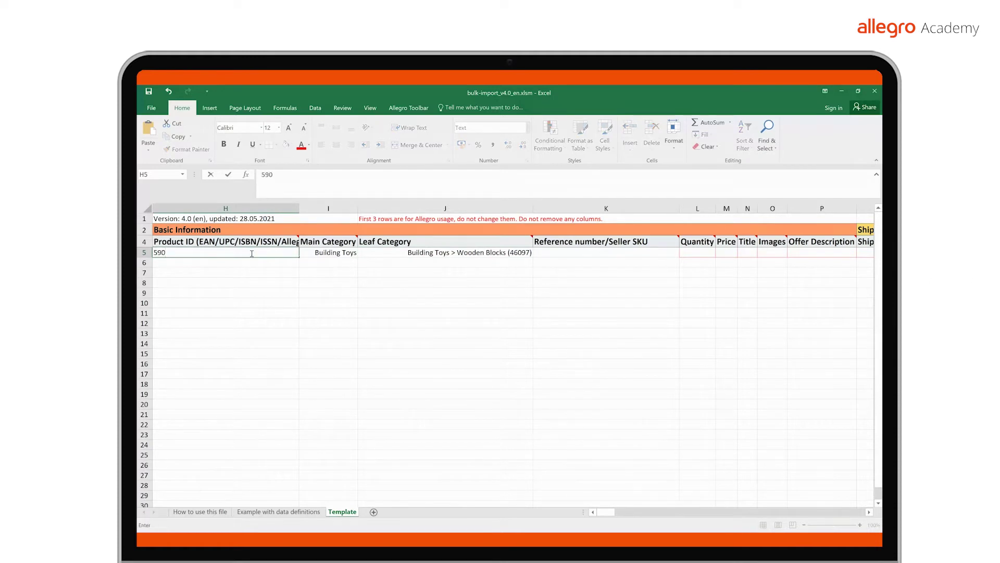
pyautogui.write('37')
pyautogui.write('6997')
pyautogui.write('06')
pyautogui.write('29')
pyautogui.press('Tab')
pyautogui.press('Tab')
pyautogui.press('Tab')
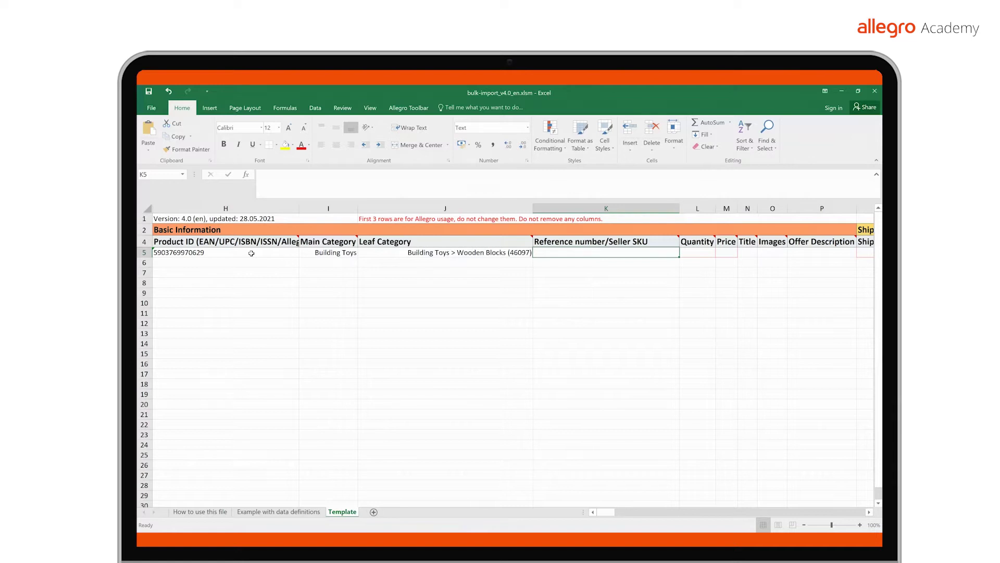
pyautogui.write('KL5')
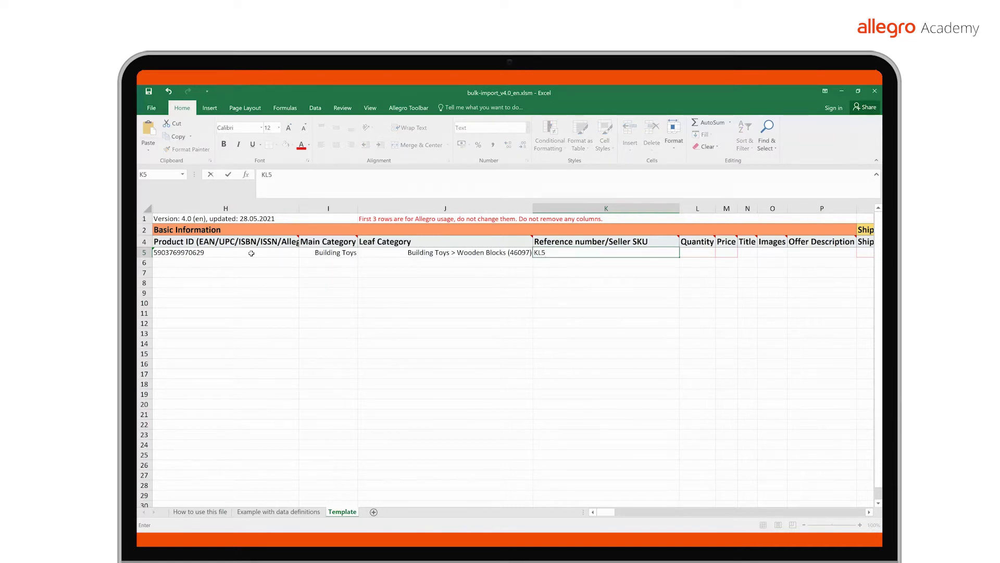
pyautogui.write('96')
pyautogui.write('75')
pyautogui.click(698, 251)
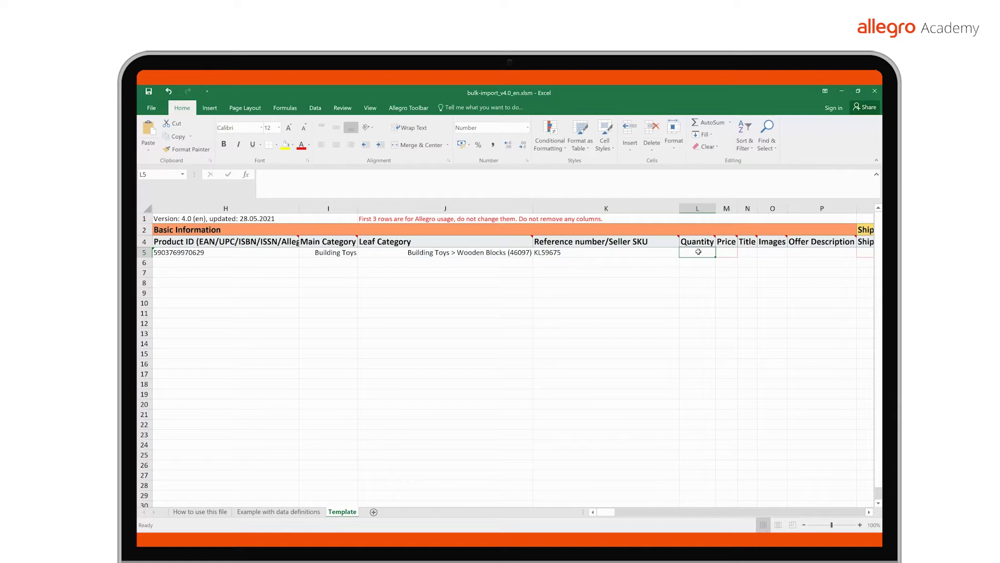
pyautogui.write('500')
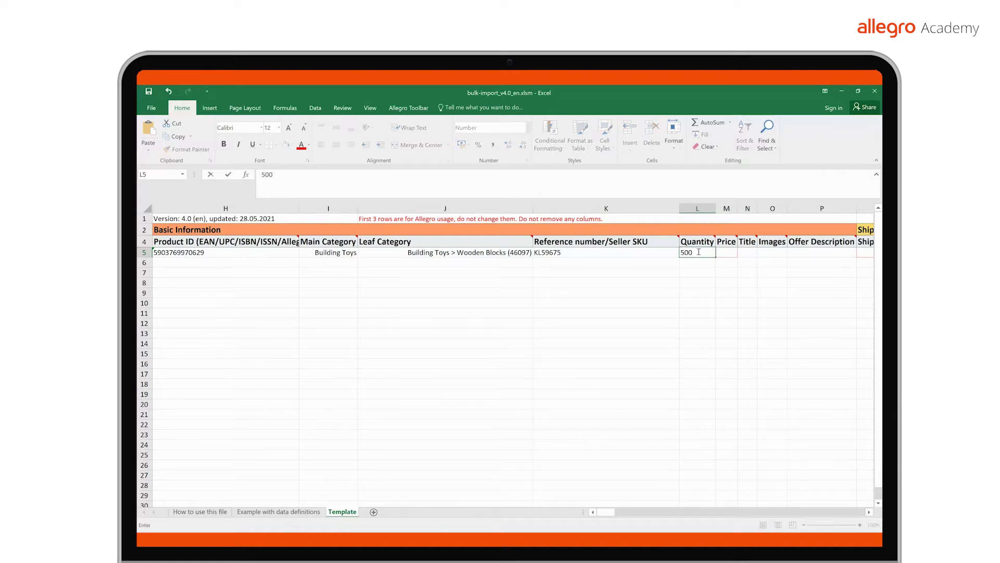
pyautogui.click(736, 253)
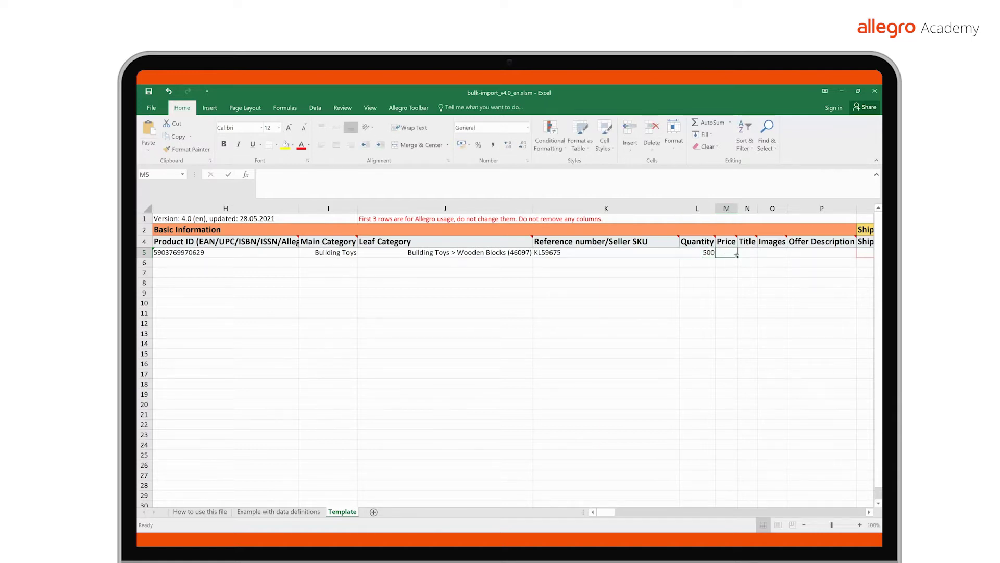
pyautogui.write('120')
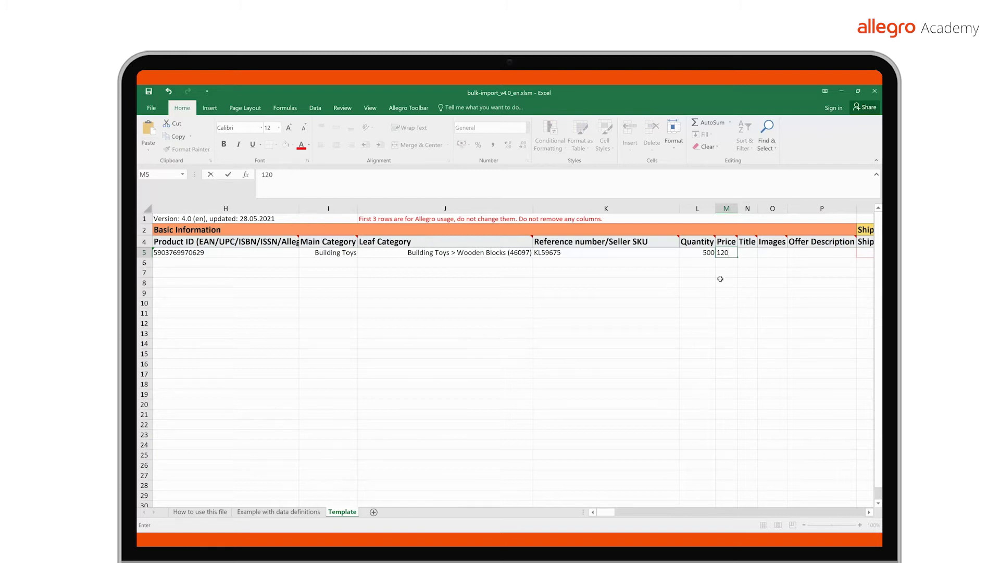
pyautogui.moveTo(610, 515); pyautogui.dragTo(655, 514)
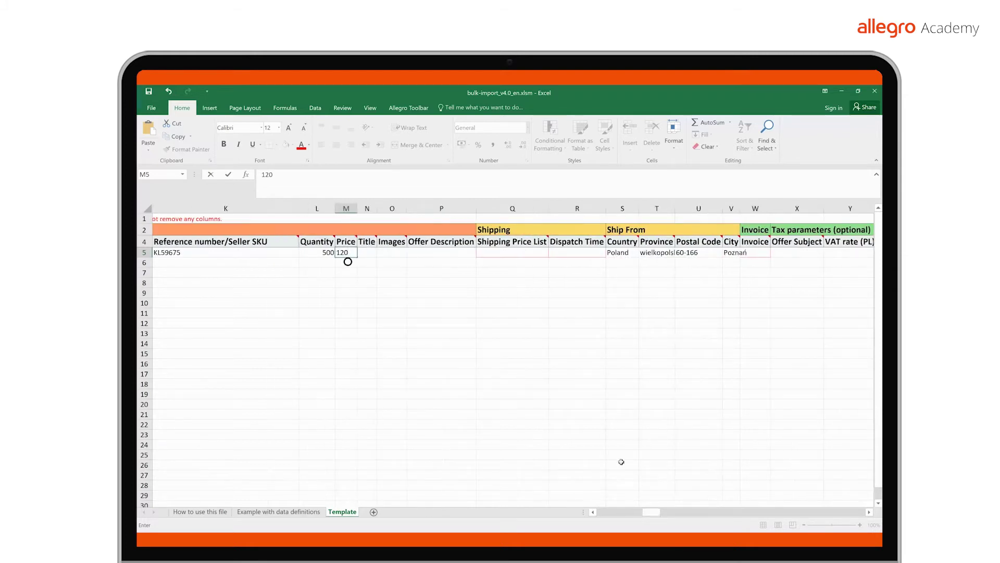
# Enter the description 'To jest przykładowy opis.' in P5, wrapped in <h1> tags.
pyautogui.click(462, 253)
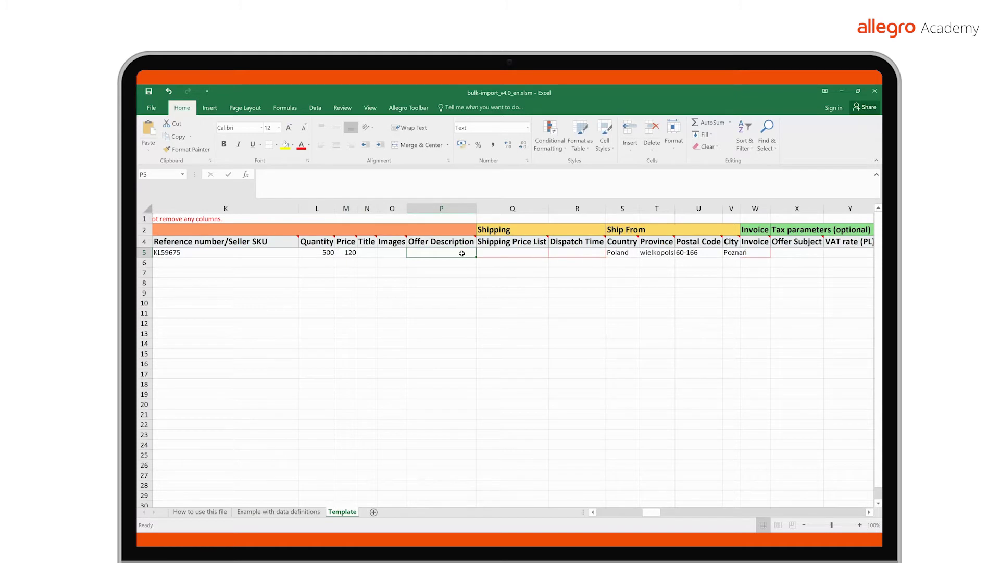
pyautogui.write('To jest przykładowy opis.')
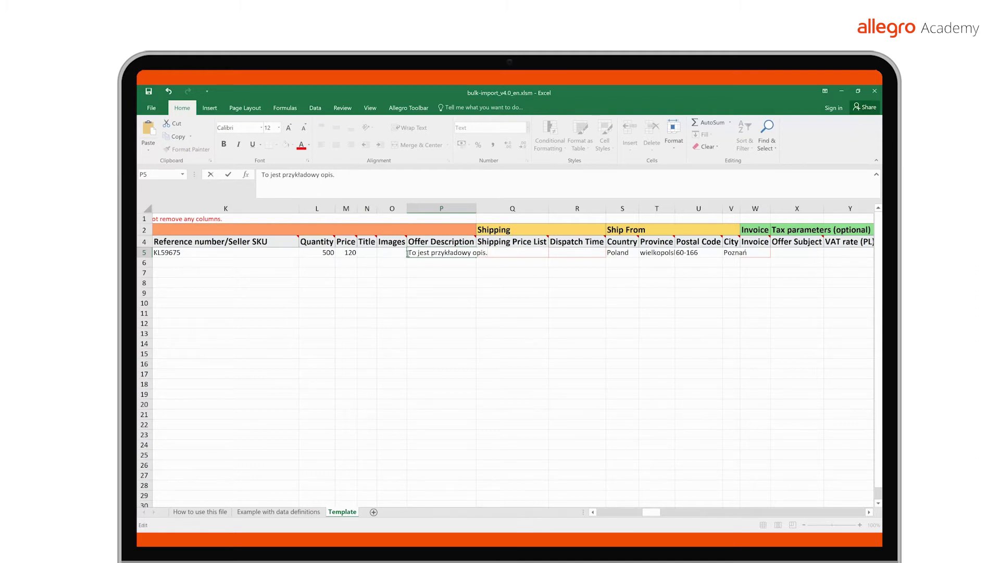
pyautogui.click(408, 254)
pyautogui.write('<h1>')
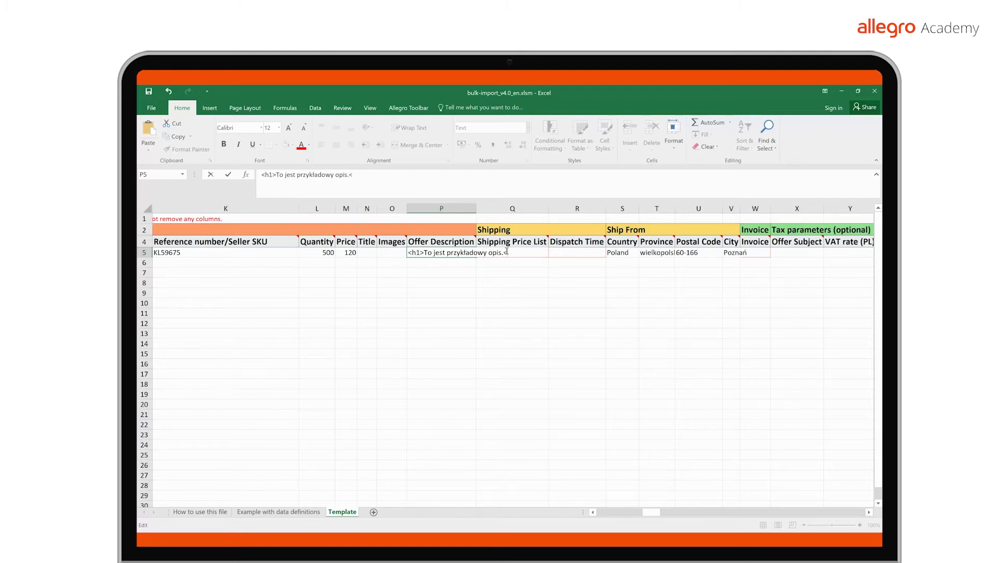
pyautogui.write('/h1>')
# Set row 5's shipping price list to nowy cennik and dispatch time to 24h (1 day).
pyautogui.click(507, 252)
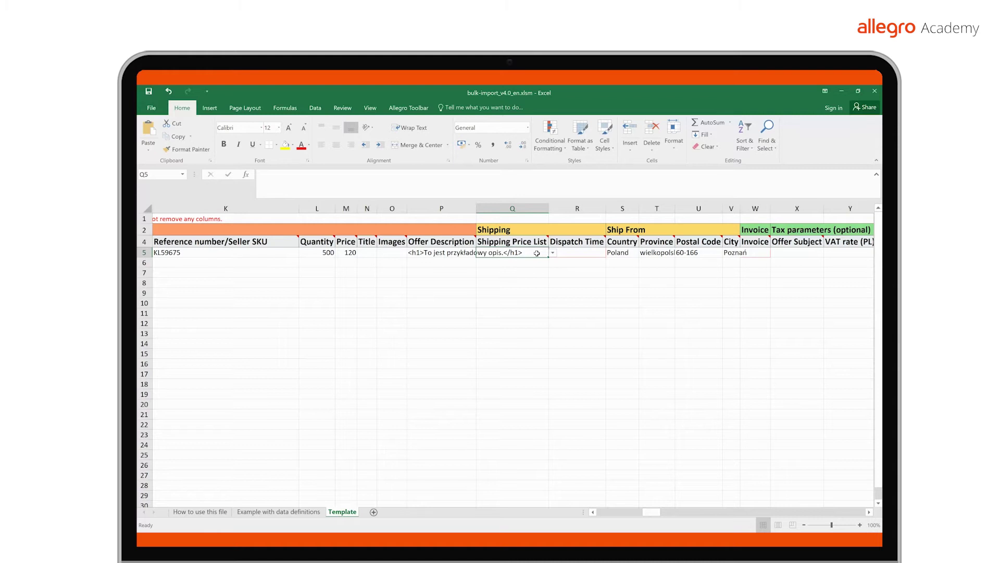
pyautogui.click(553, 252)
pyautogui.click(543, 269)
pyautogui.click(592, 254)
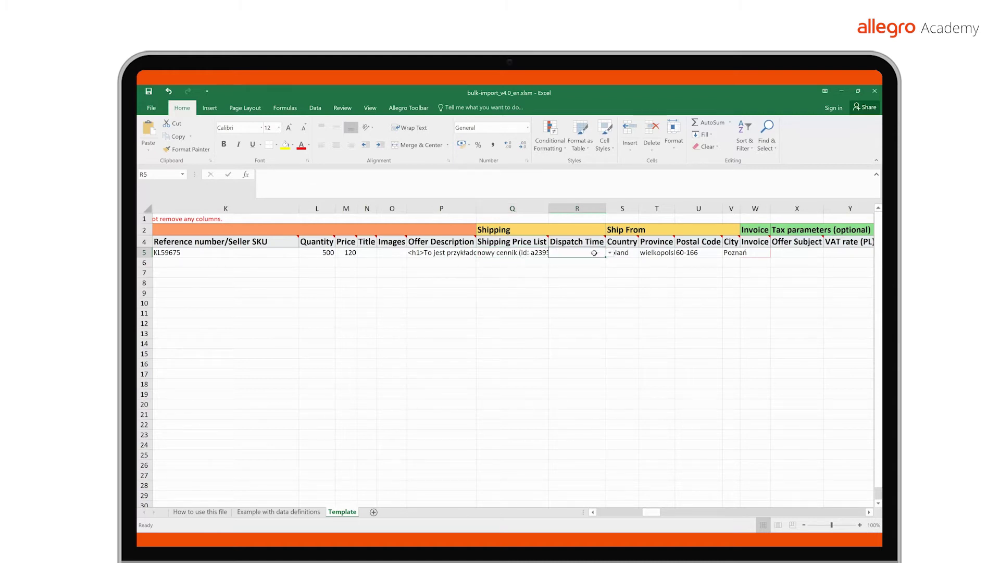
pyautogui.click(610, 254)
pyautogui.click(591, 268)
# Set row 5's invoice option to 'I do not issue invoice'.
pyautogui.press('Right')
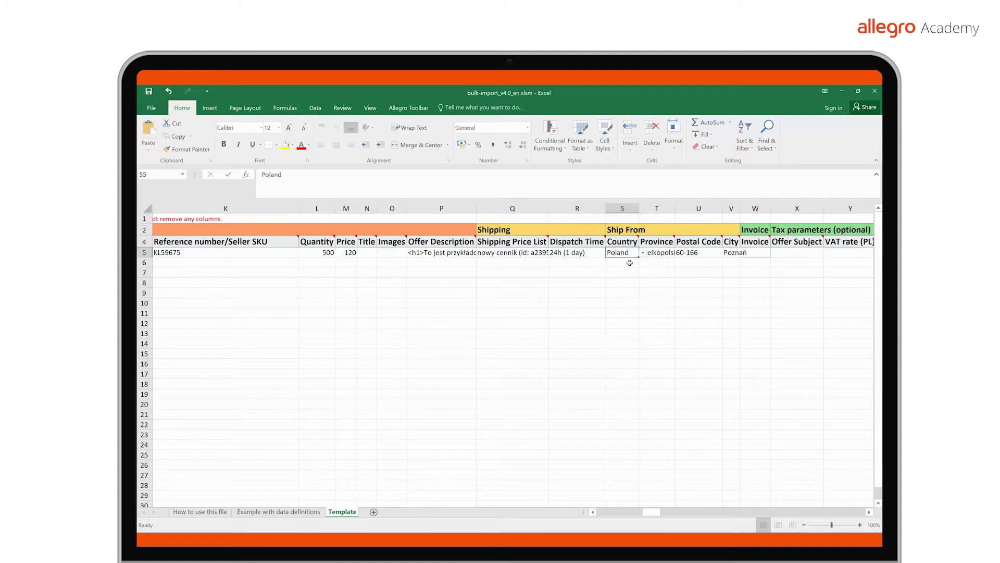
pyautogui.press('Right')
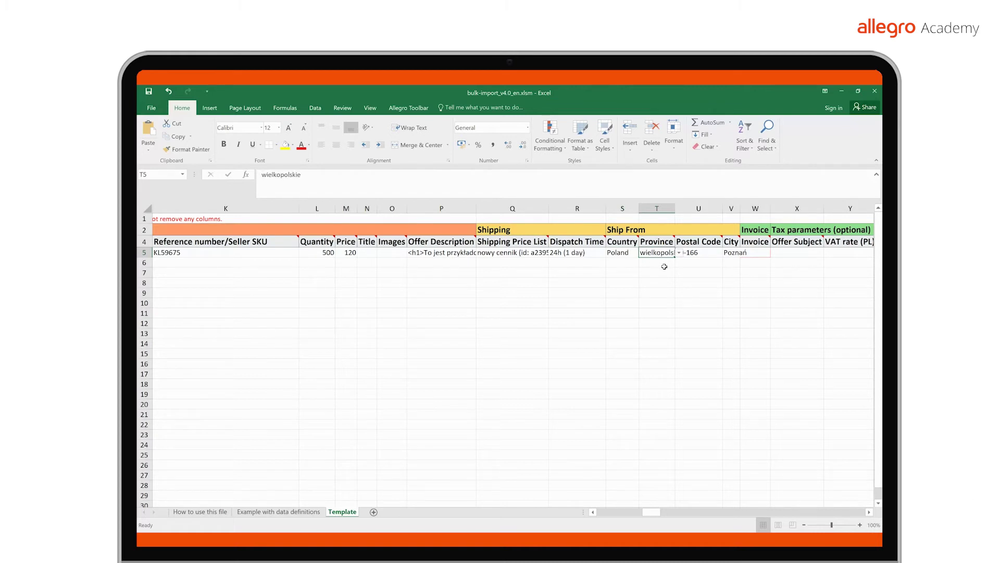
pyautogui.press('Right')
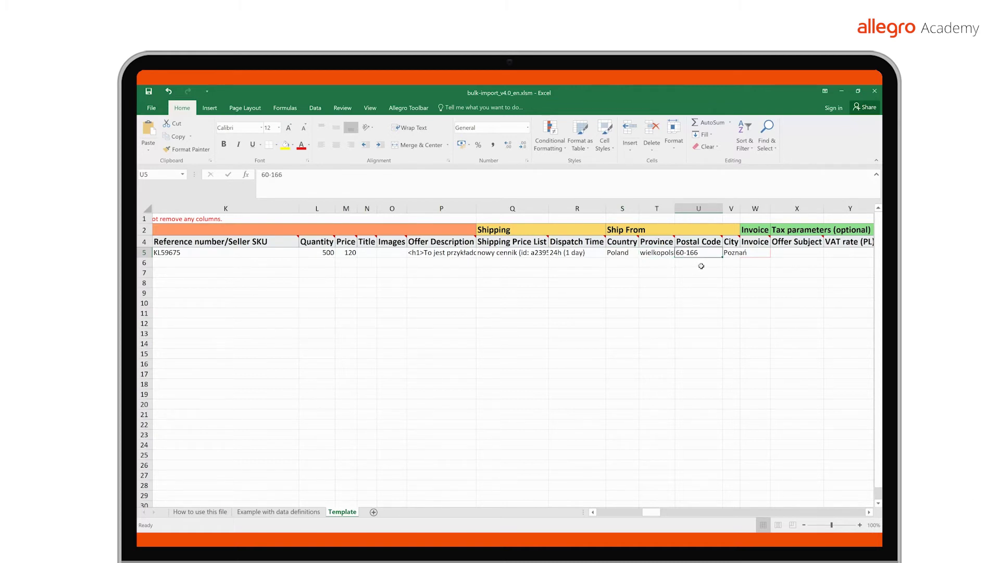
pyautogui.press('Right')
pyautogui.press('Right')
pyautogui.click(774, 253)
pyautogui.click(770, 261)
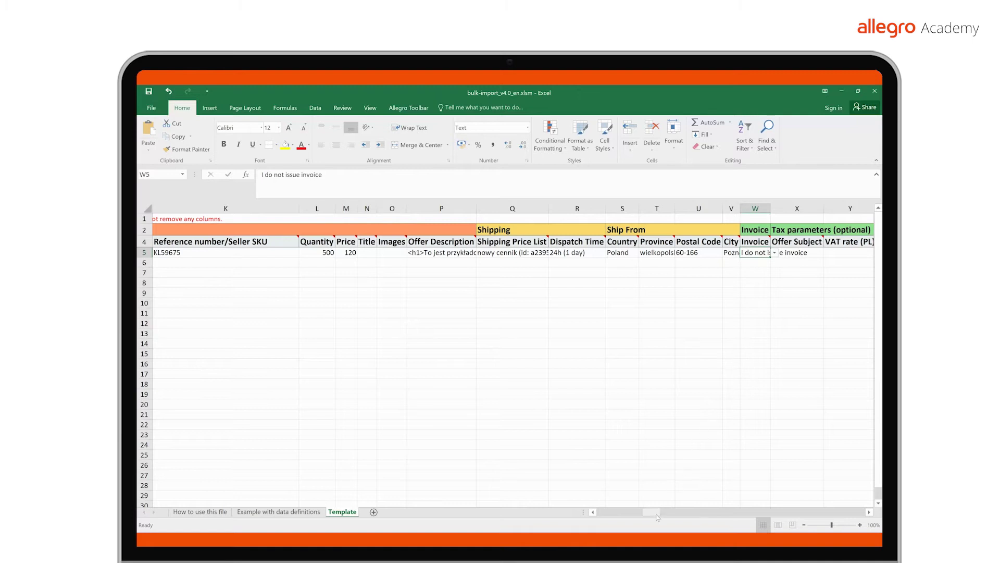
pyautogui.moveTo(657, 516); pyautogui.dragTo(685, 519)
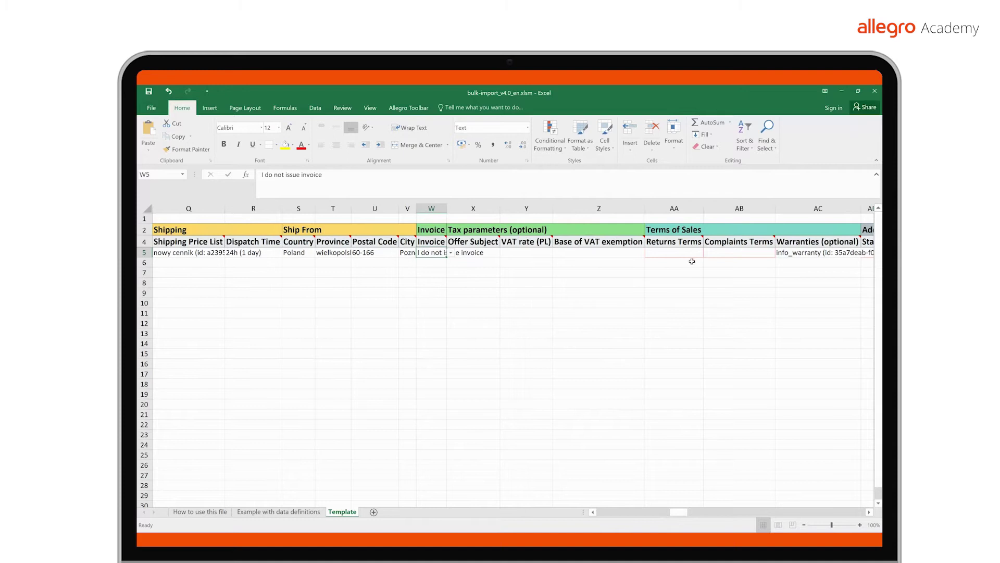
# Choose the returns terms regulation and the regulamin reklamacji complaints terms for row 5.
pyautogui.click(695, 253)
pyautogui.click(707, 252)
pyautogui.click(702, 261)
pyautogui.click(753, 252)
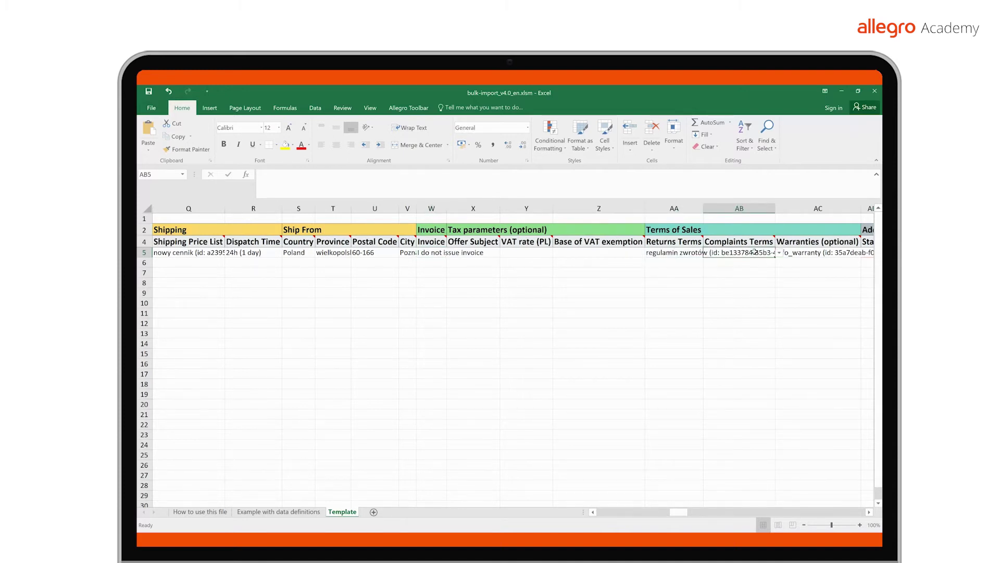
pyautogui.click(780, 253)
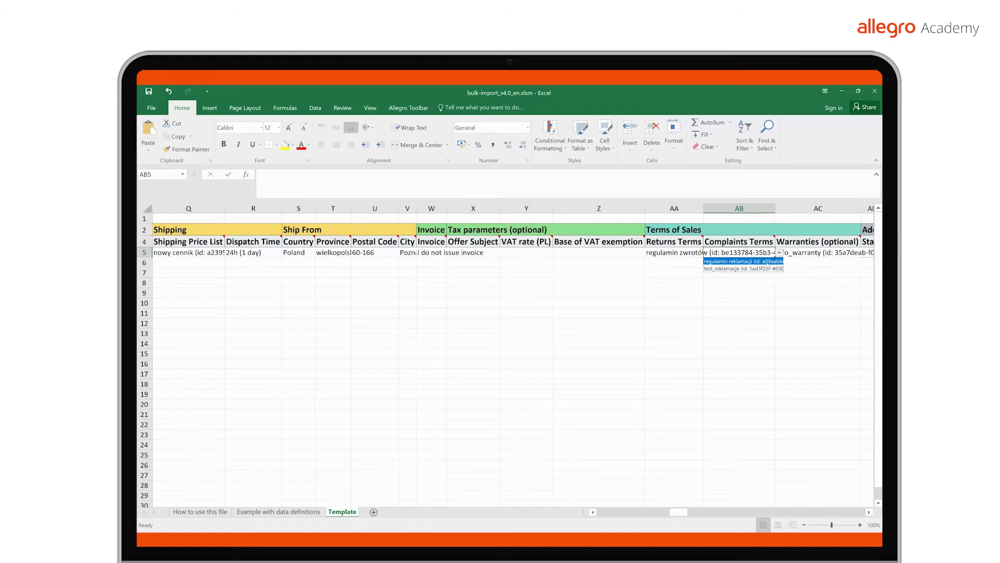
pyautogui.click(742, 263)
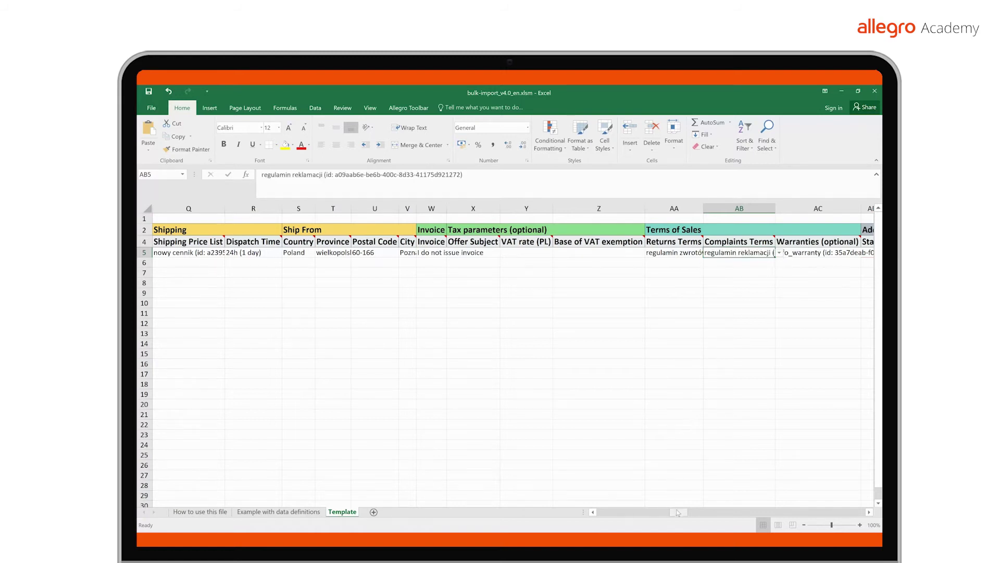
pyautogui.moveTo(678, 512); pyautogui.dragTo(706, 513)
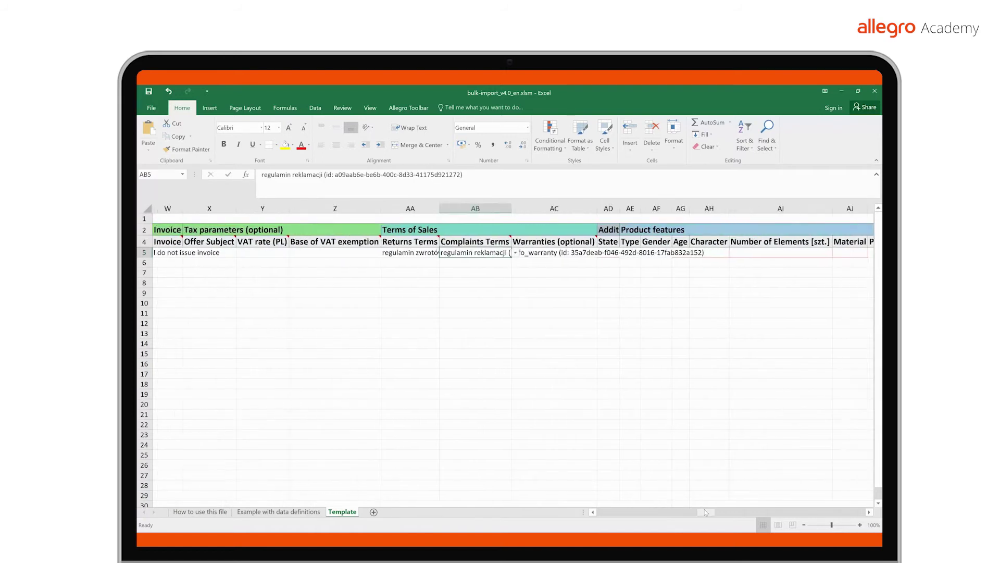
# Set row 5's item State to New.
pyautogui.click(608, 252)
pyautogui.click(623, 253)
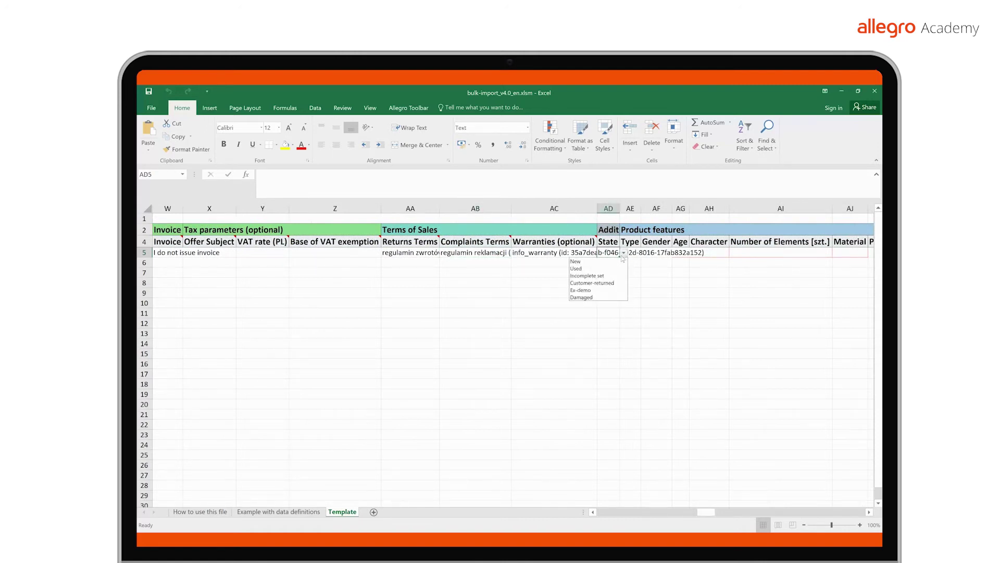
pyautogui.click(615, 261)
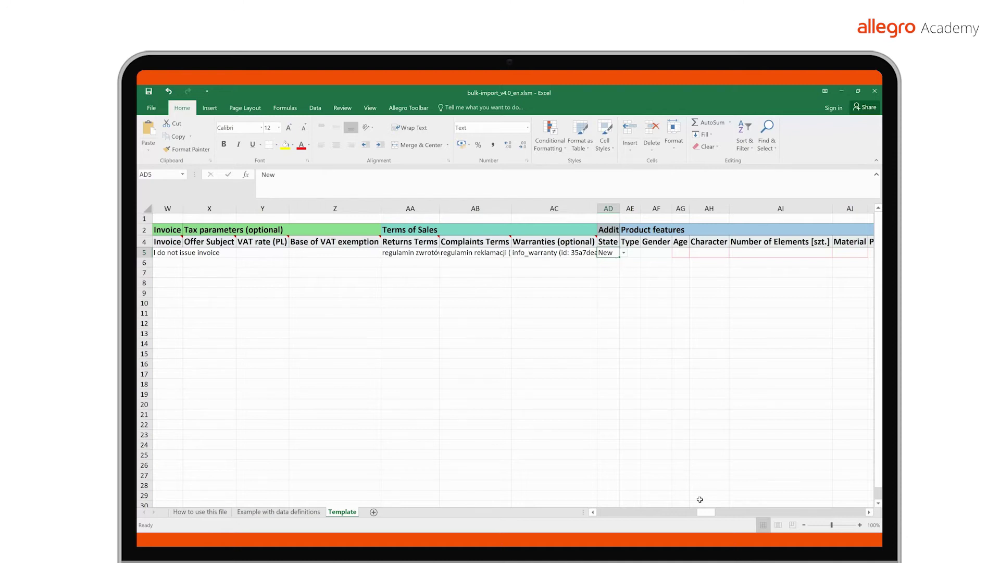
# Scroll back left to the Basic Information columns H–P.
pyautogui.moveTo(708, 514); pyautogui.dragTo(602, 515)
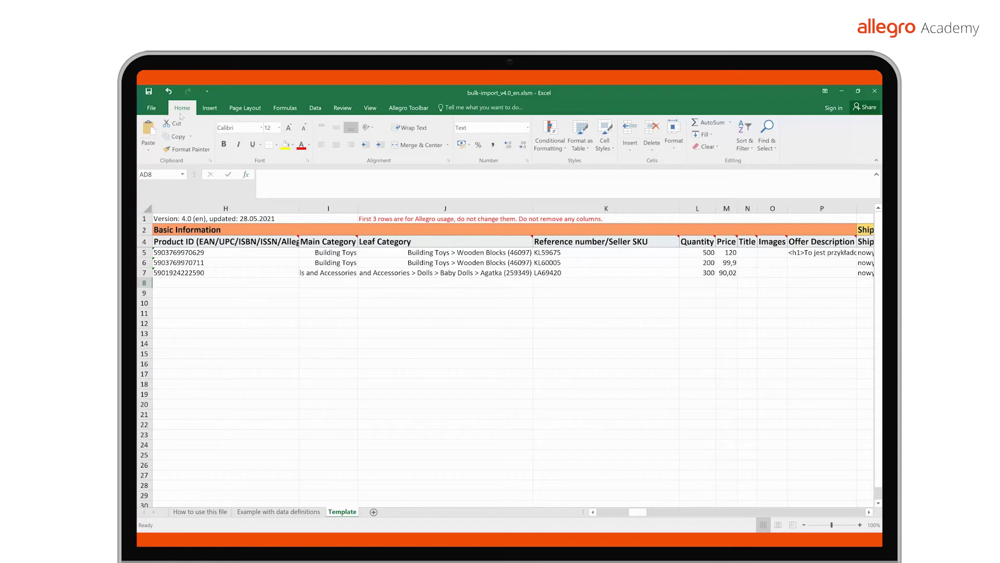
# Save the Template sheet as offers_listing.csv in CSV (Comma delimited) format, accepting both warnings.
pyautogui.click(157, 109)
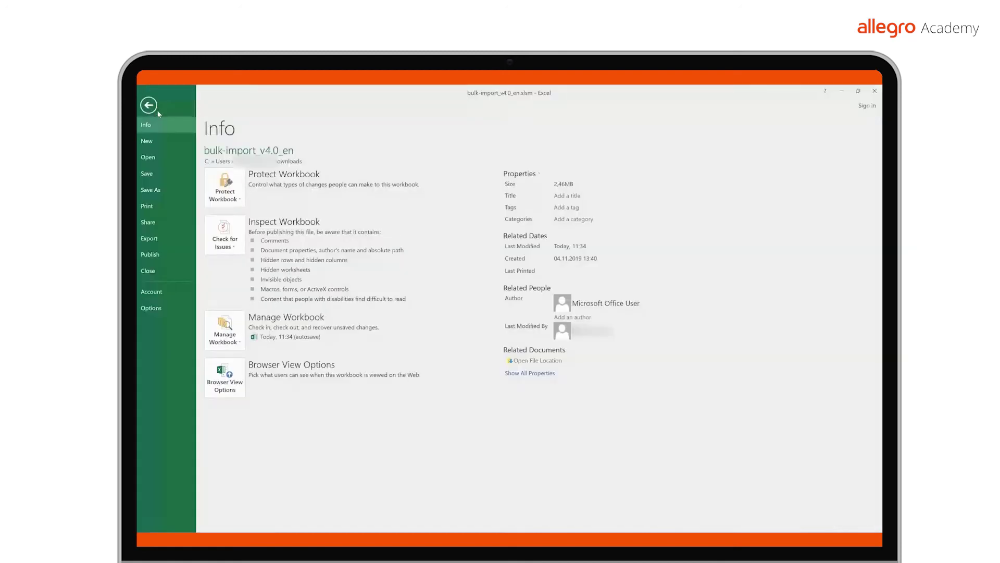
pyautogui.click(151, 190)
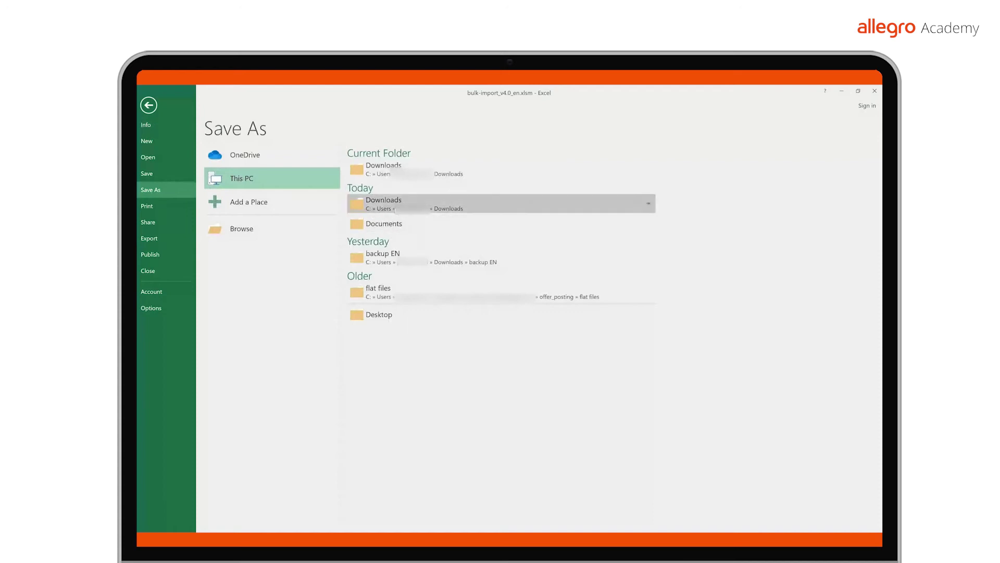
pyautogui.click(384, 223)
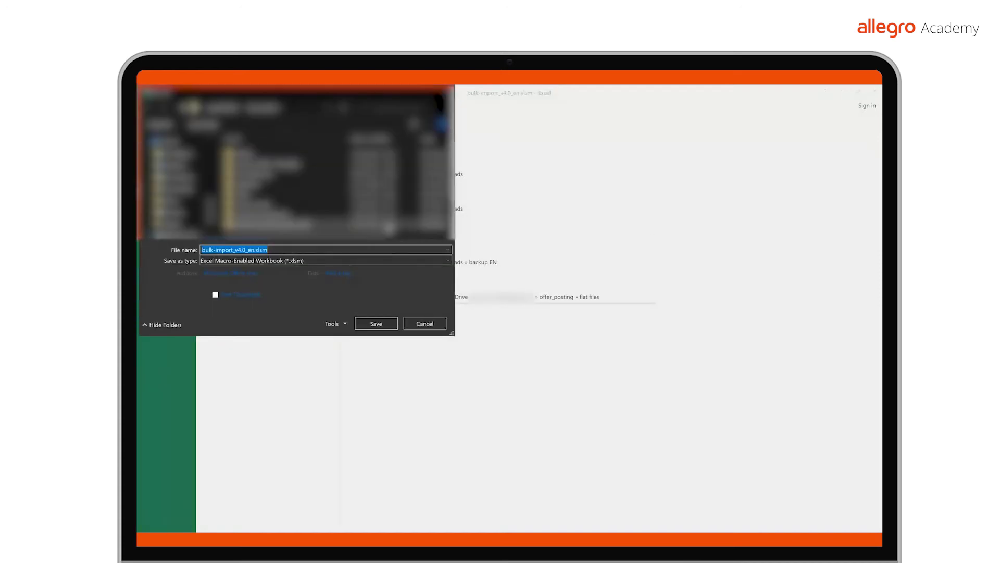
pyautogui.write('offers_listing')
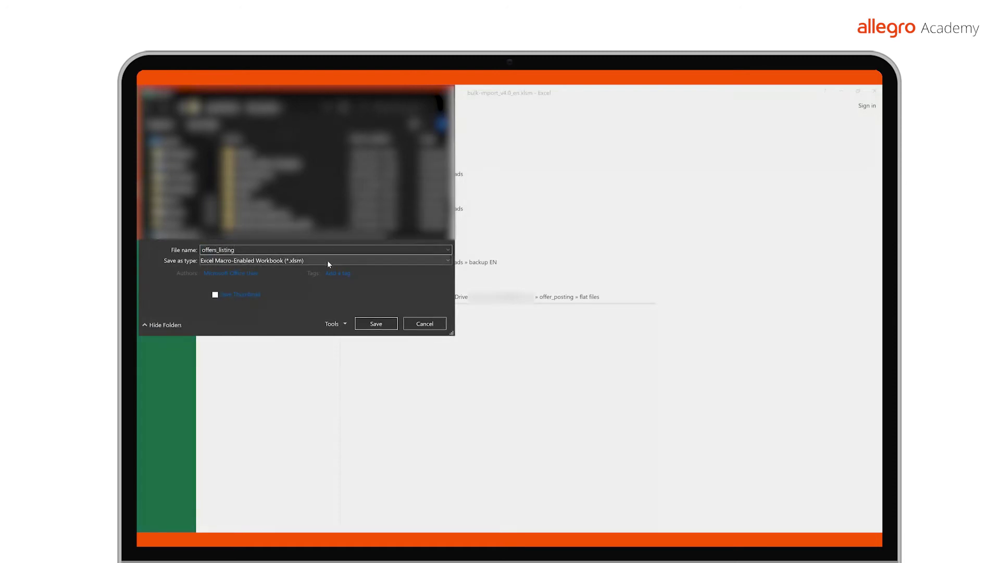
pyautogui.click(327, 261)
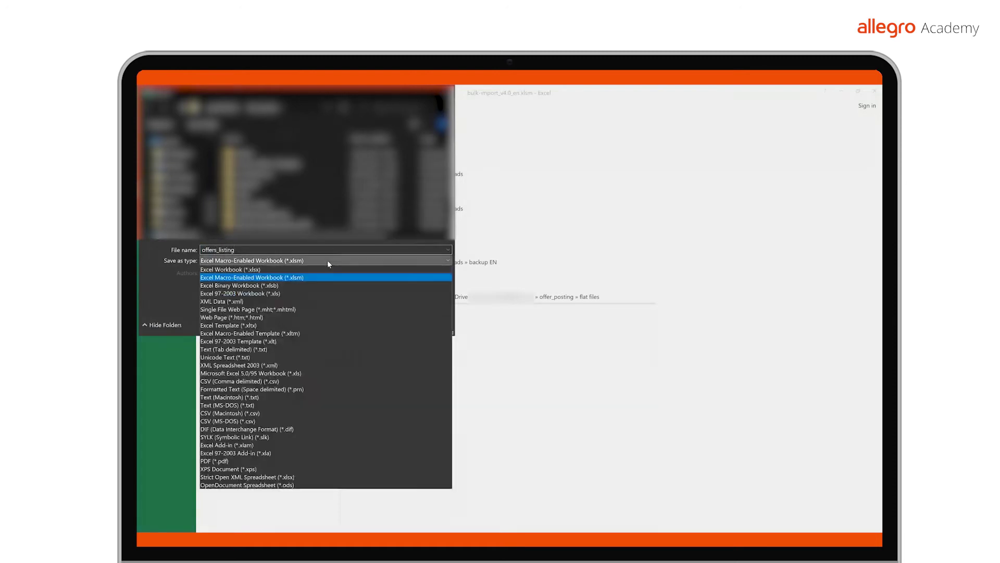
pyautogui.click(280, 382)
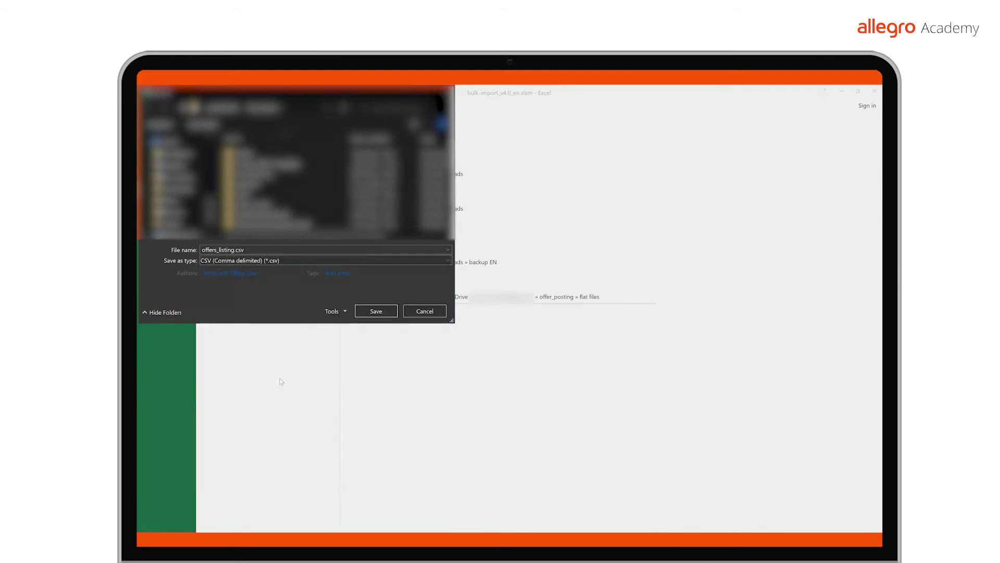
pyautogui.click(372, 311)
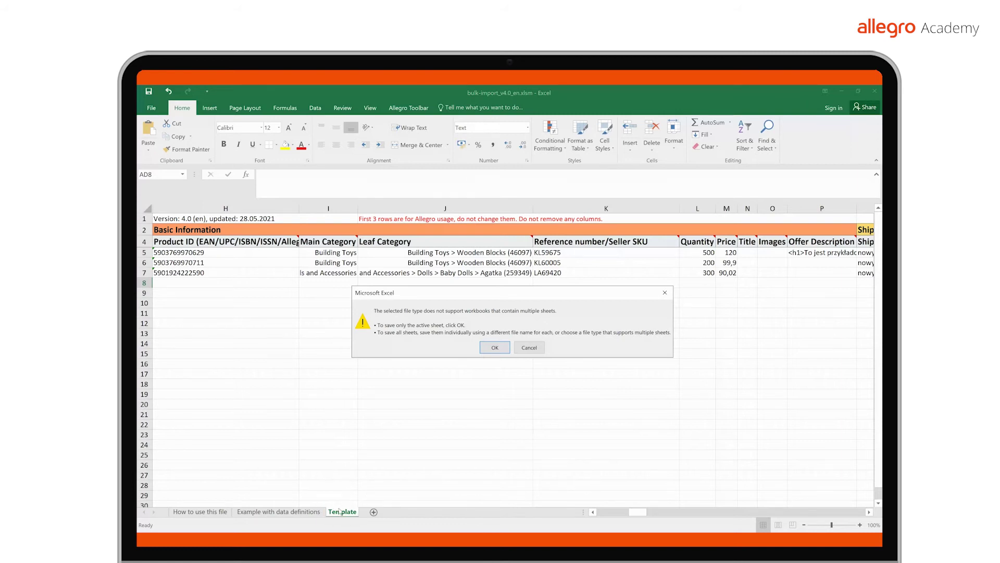
pyautogui.click(506, 349)
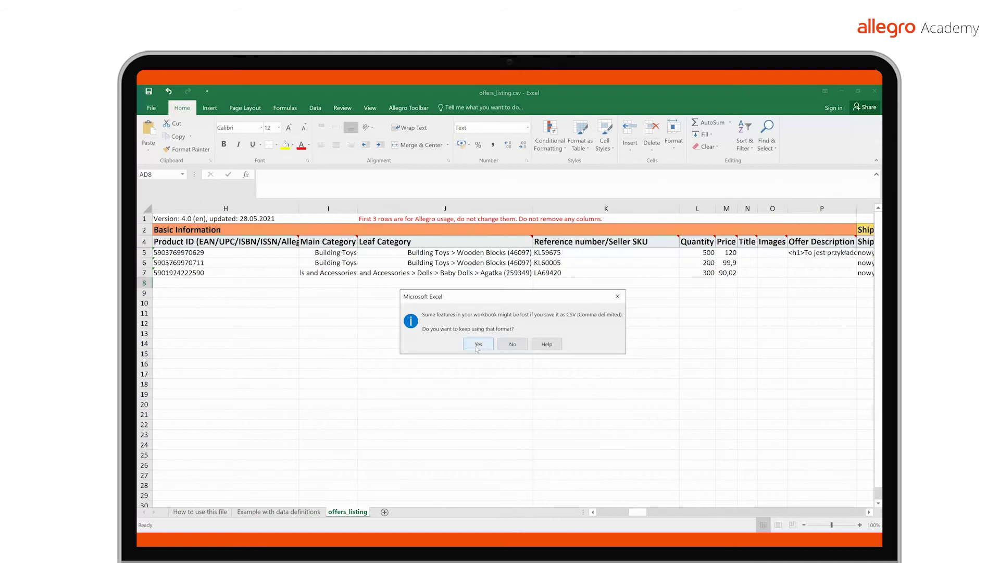
pyautogui.click(477, 347)
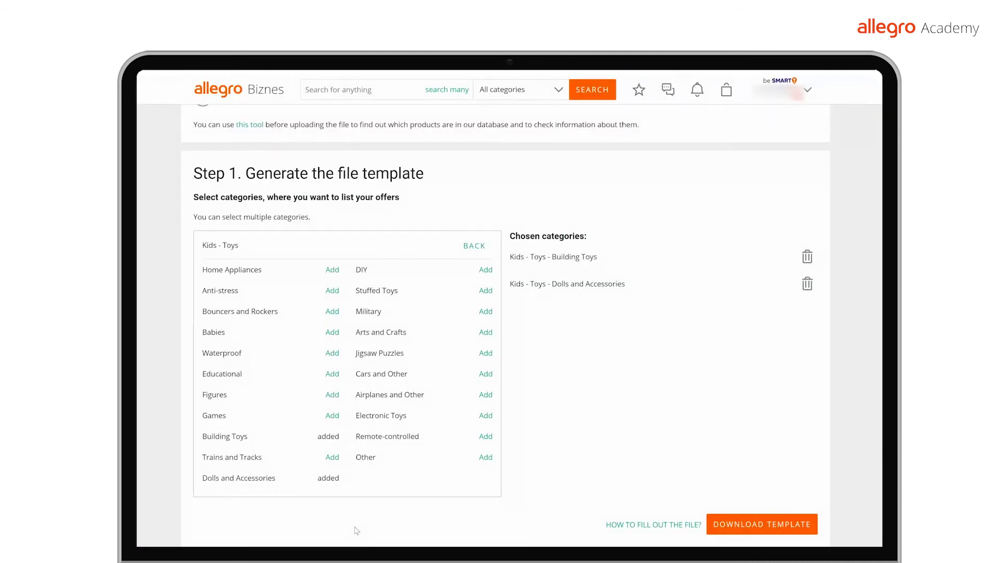
# Upload offers_listing.csv in Step 2 and submit it with List Offers.
pyautogui.scroll(-5, 357, 530)
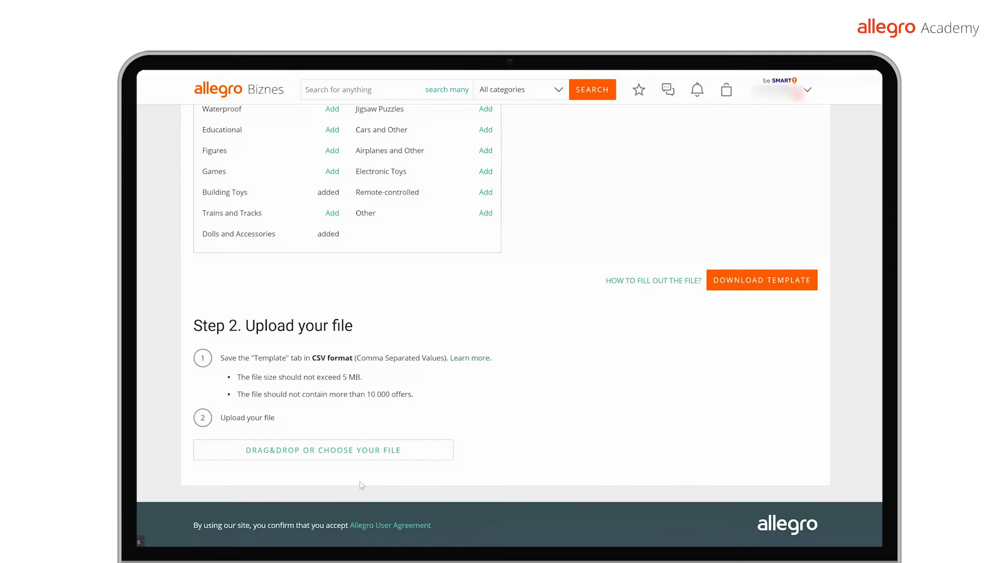
pyautogui.click(359, 450)
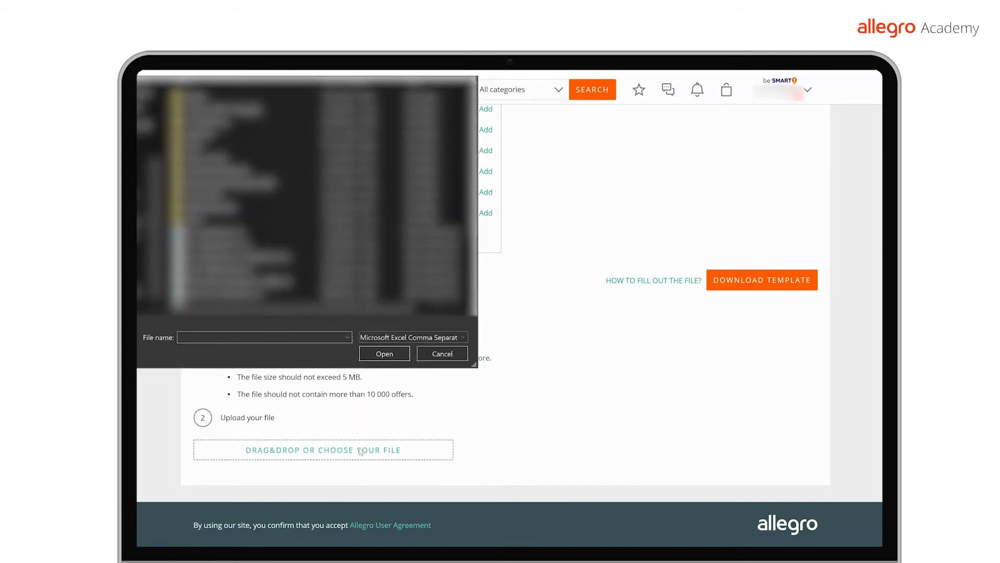
pyautogui.click(257, 263)
pyautogui.click(384, 354)
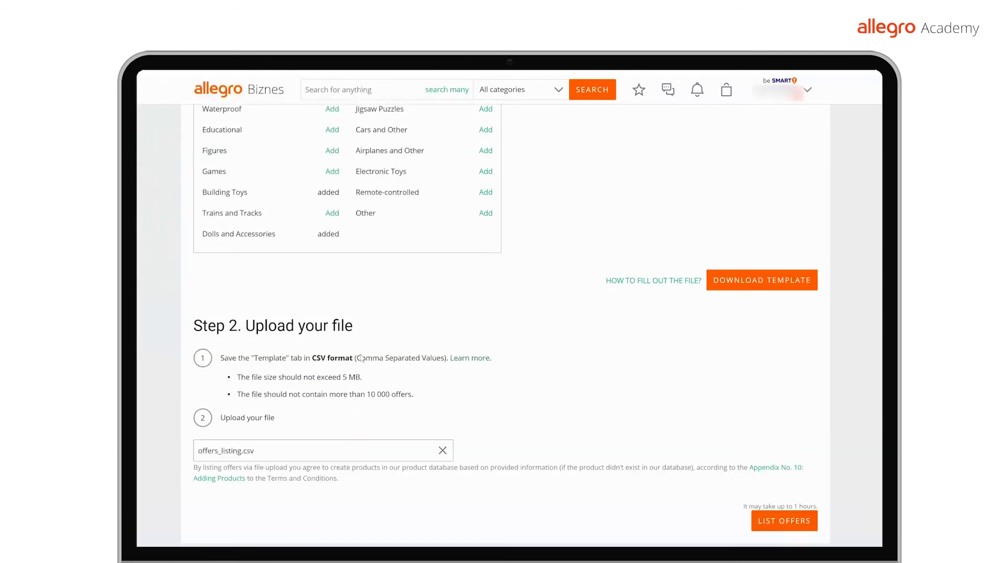
pyautogui.click(762, 526)
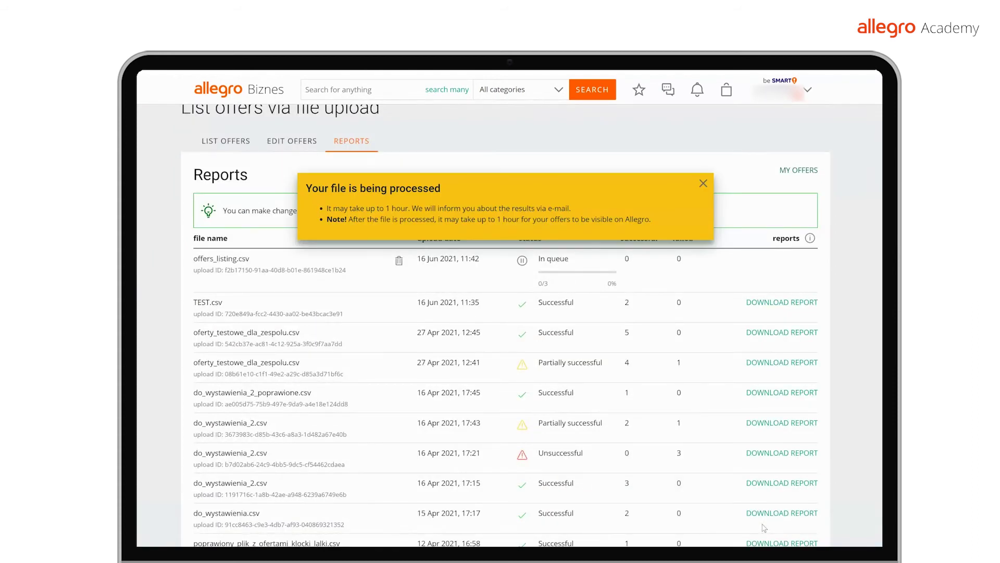
# Dismiss the file-processing banner and wait for the report status to update.
pyautogui.click(701, 183)
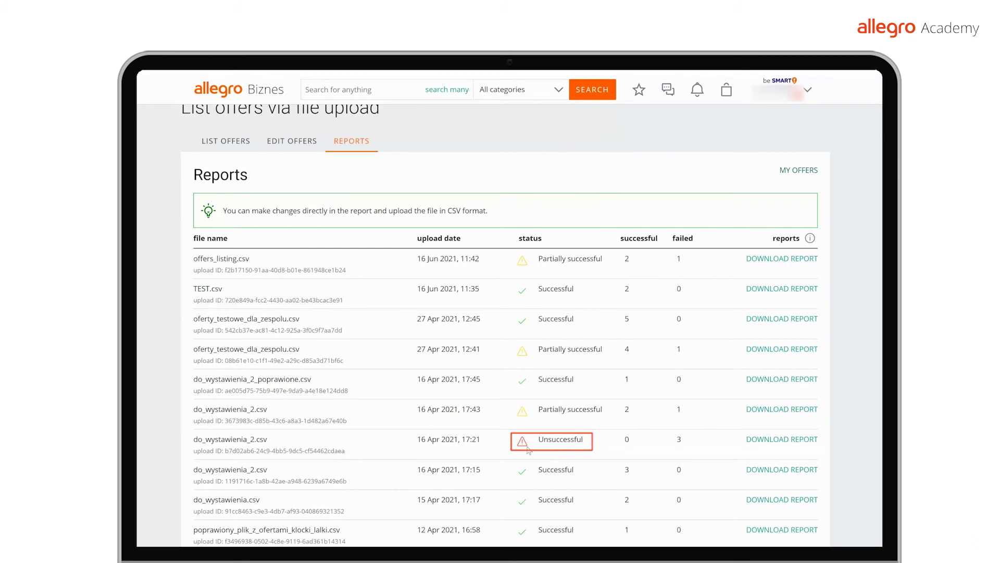
# Download the offers_listing.csv report and read the results for rows 5, 7 and 6.
pyautogui.click(774, 260)
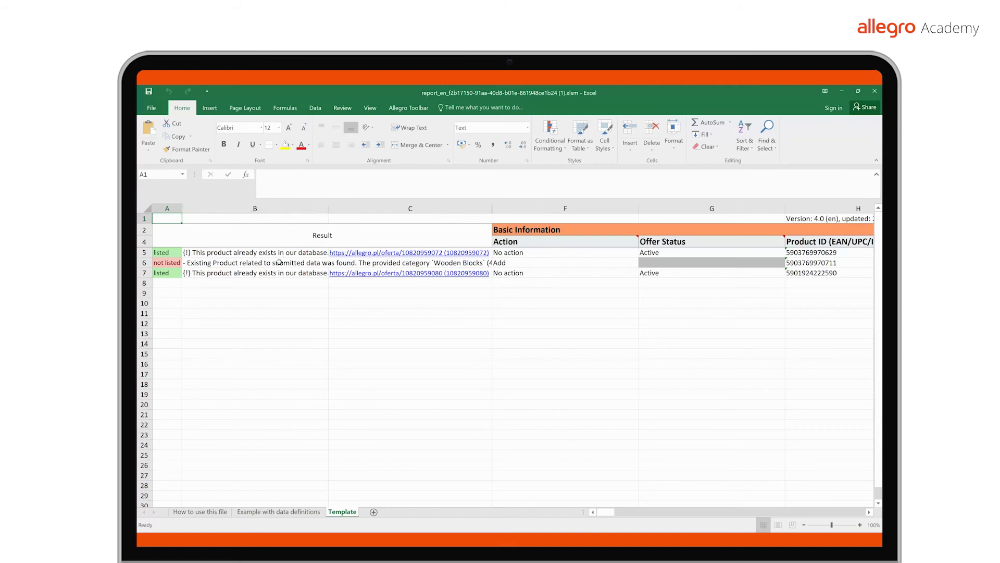
pyautogui.click(275, 254)
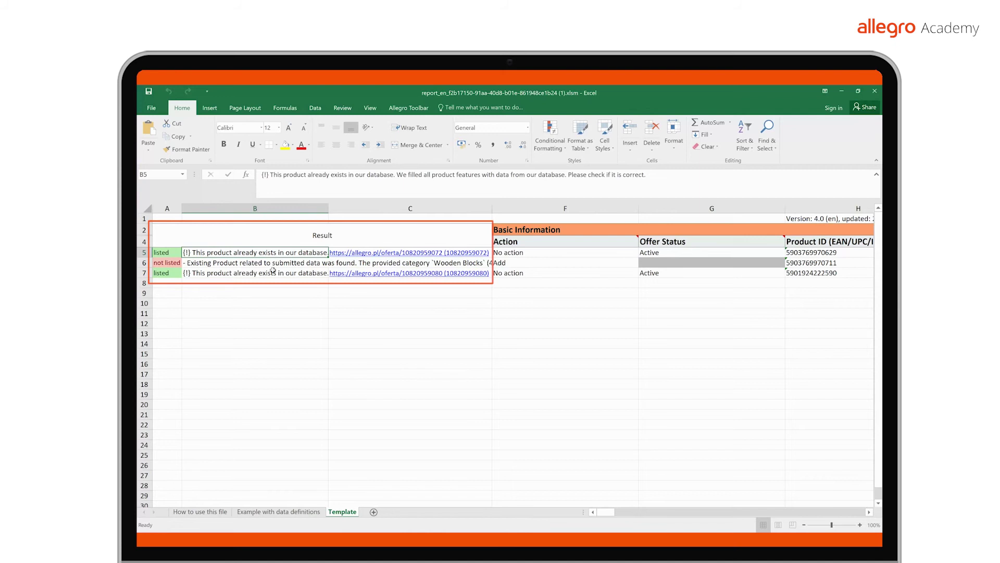
pyautogui.click(272, 273)
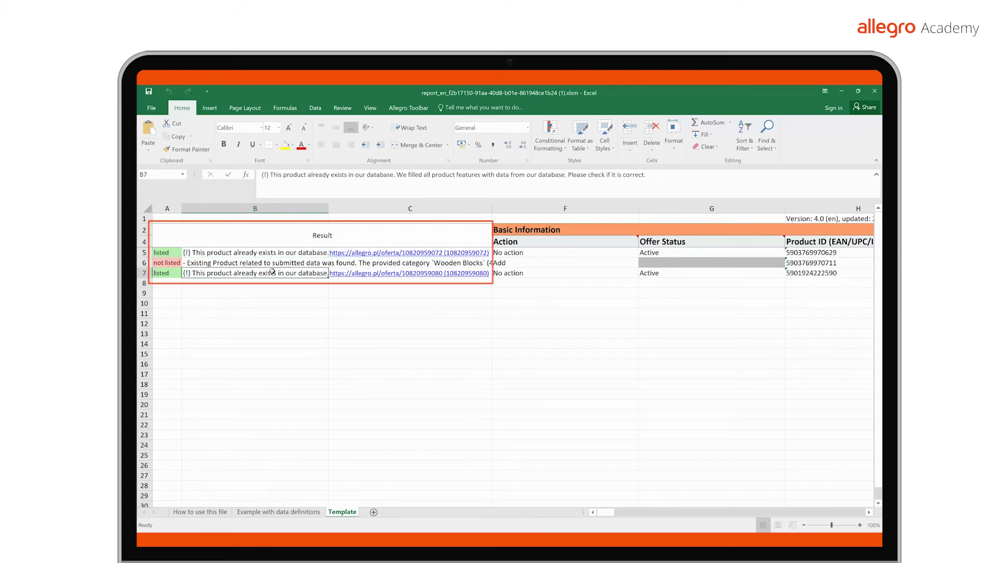
pyautogui.click(273, 263)
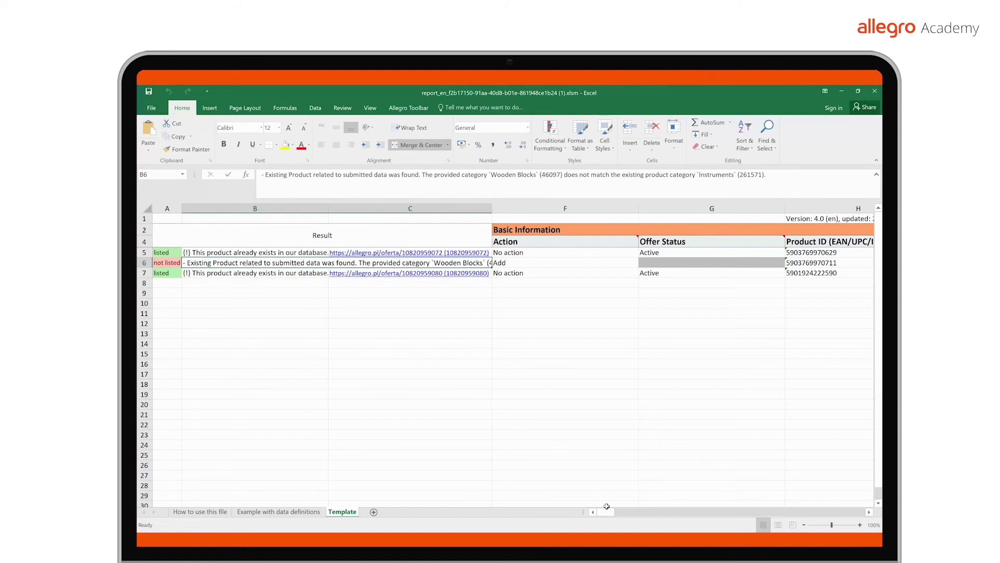
pyautogui.moveTo(609, 513); pyautogui.dragTo(651, 516)
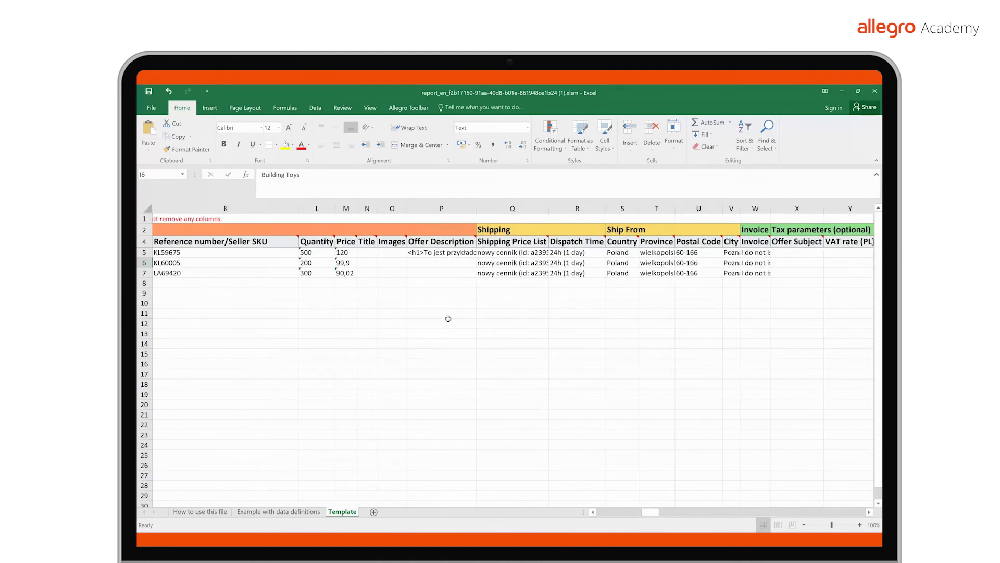
# Enter 'Klocki drewniane 100 sztuk' as the row 6 product title.
pyautogui.click(367, 261)
pyautogui.write('K')
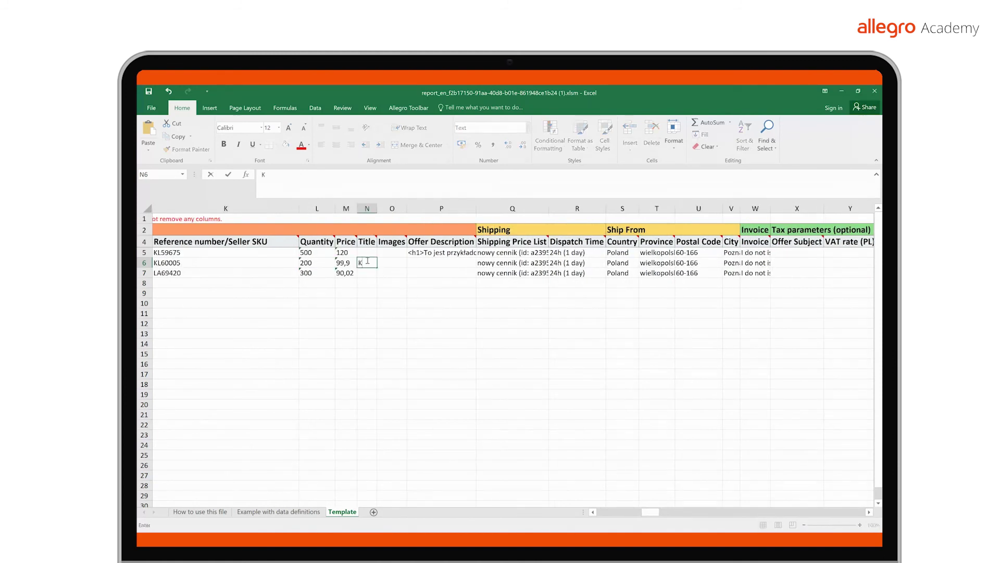
pyautogui.write('locki drewniane 100 sztuk')
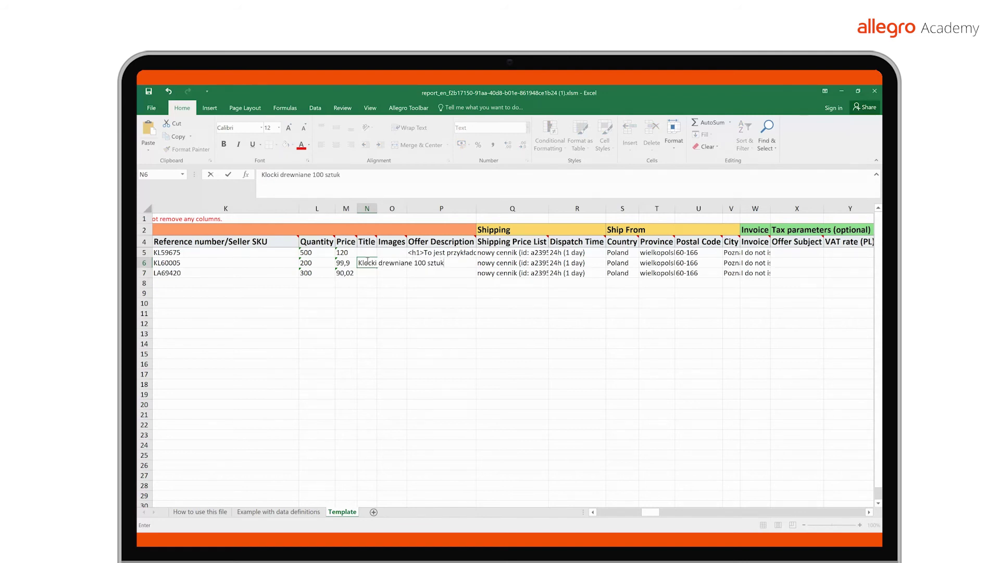
pyautogui.press('Tab')
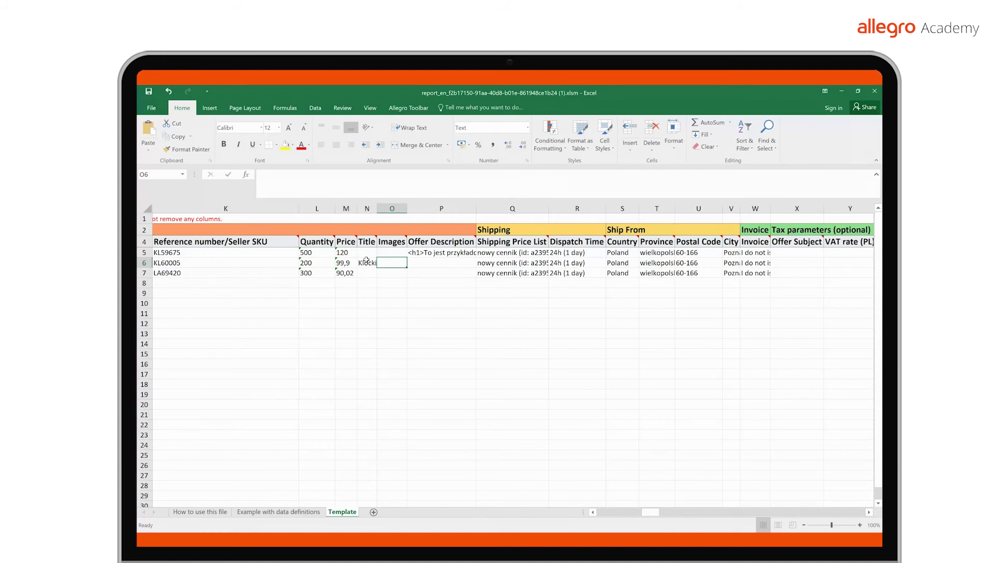
# Paste two image links into O6 and enter description 'Klocki drewniane 100 sztuk. Idealne na prezent.'.
pyautogui.write('https://i.imgur.com/tBoV69f.png')
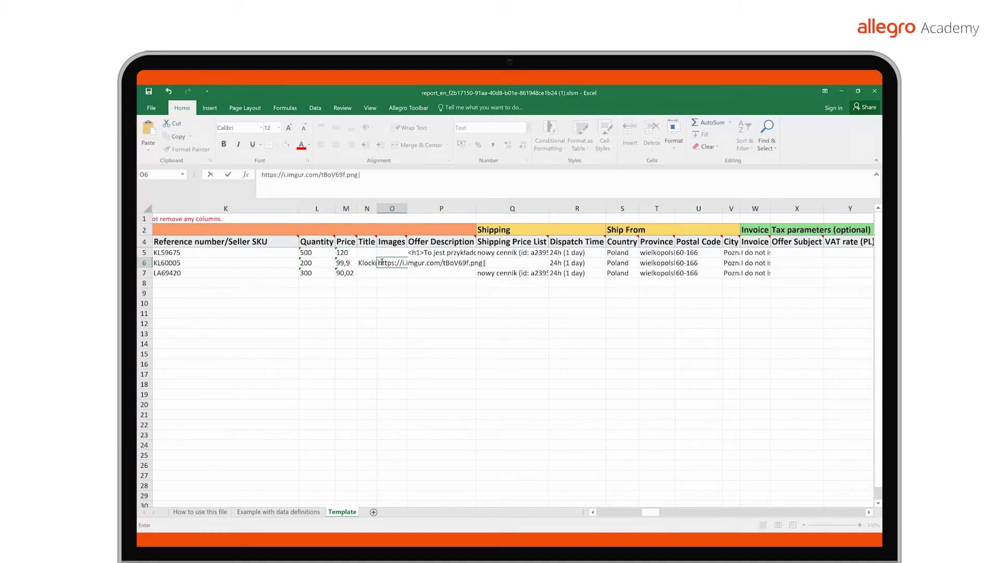
pyautogui.write('https://i.imgur.com/tBoV69f.png')
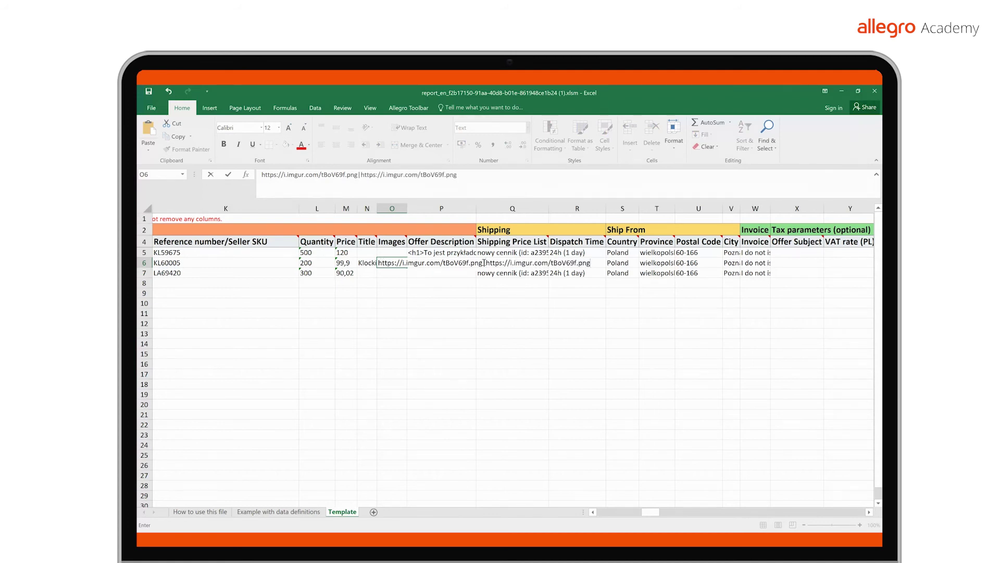
pyautogui.click(484, 263)
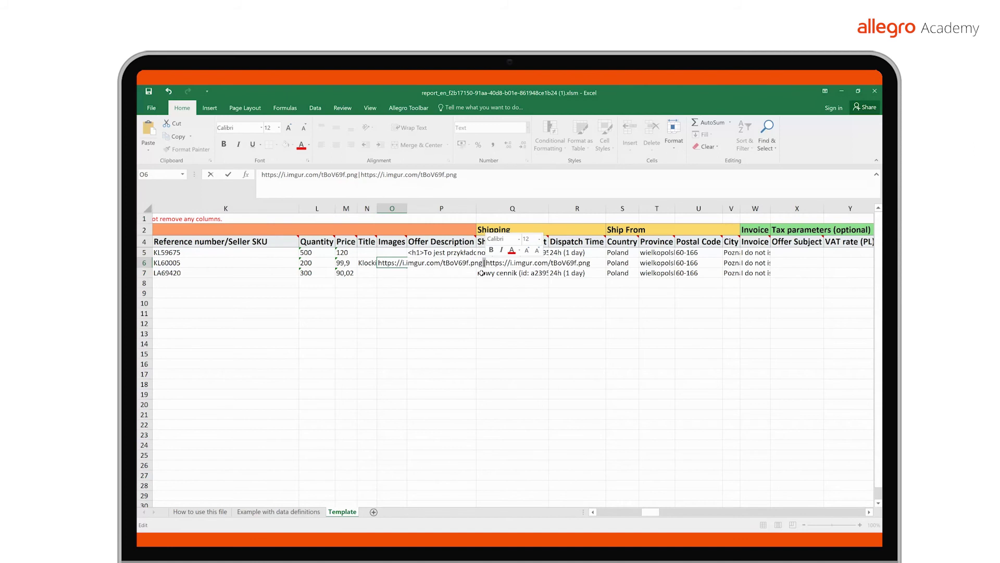
pyautogui.press('Tab')
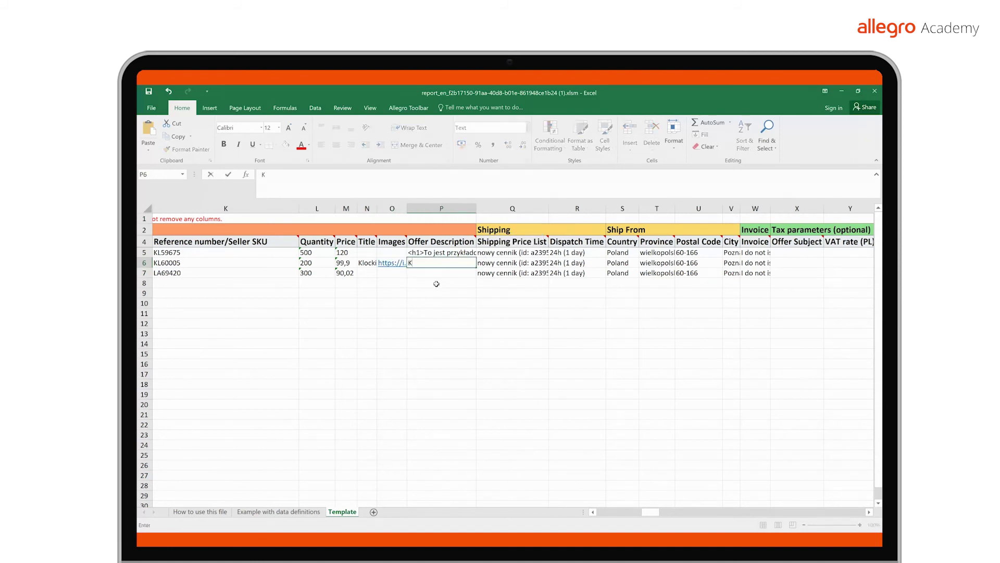
pyautogui.write('Klocki drewniane 100 sztuk. I')
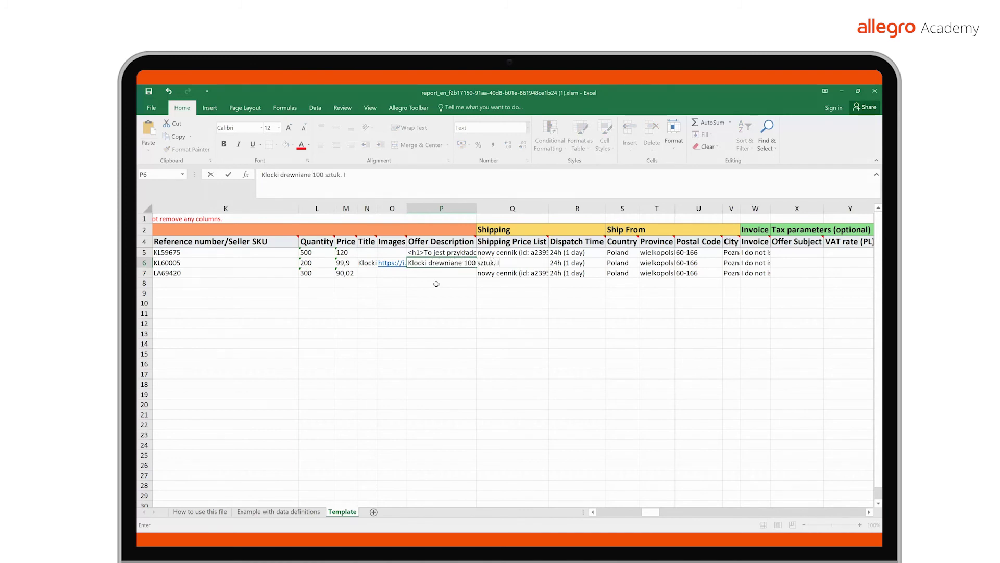
pyautogui.write('dealne na prezent.')
pyautogui.press('Tab')
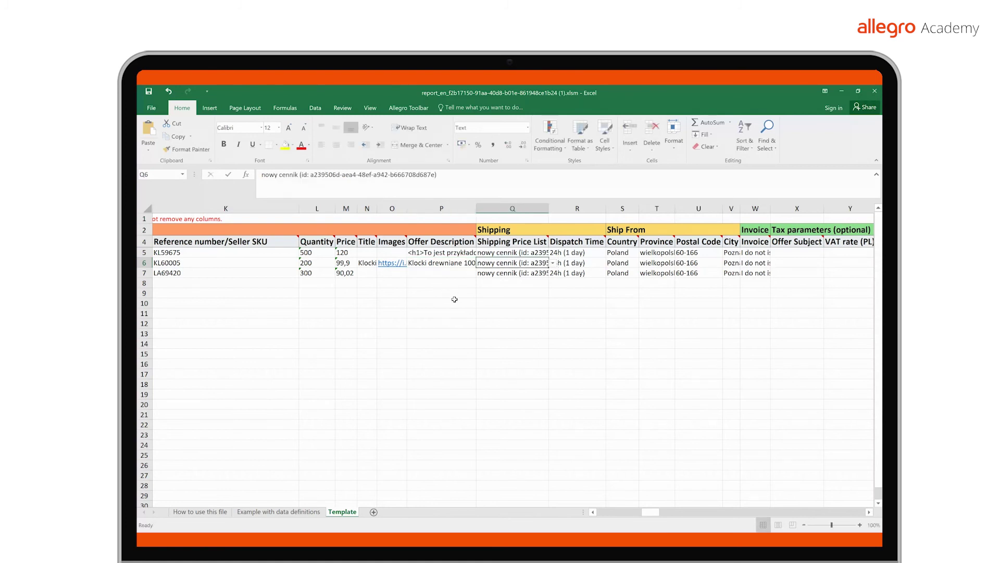
# Set row 6 age 2 month +, type set, character Aladdin, 5 elements and Wood material.
pyautogui.moveTo(645, 513); pyautogui.dragTo(713, 514)
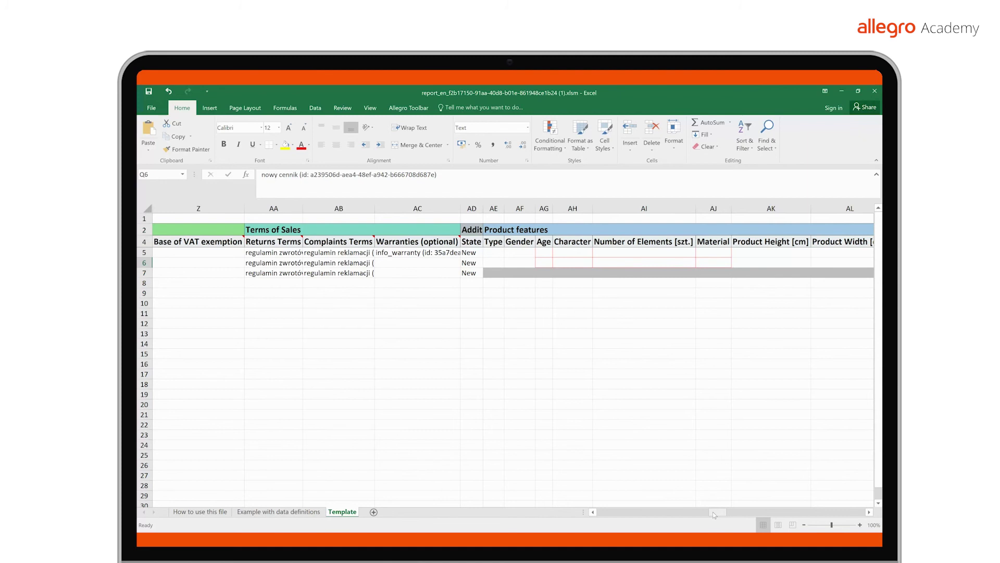
pyautogui.click(543, 263)
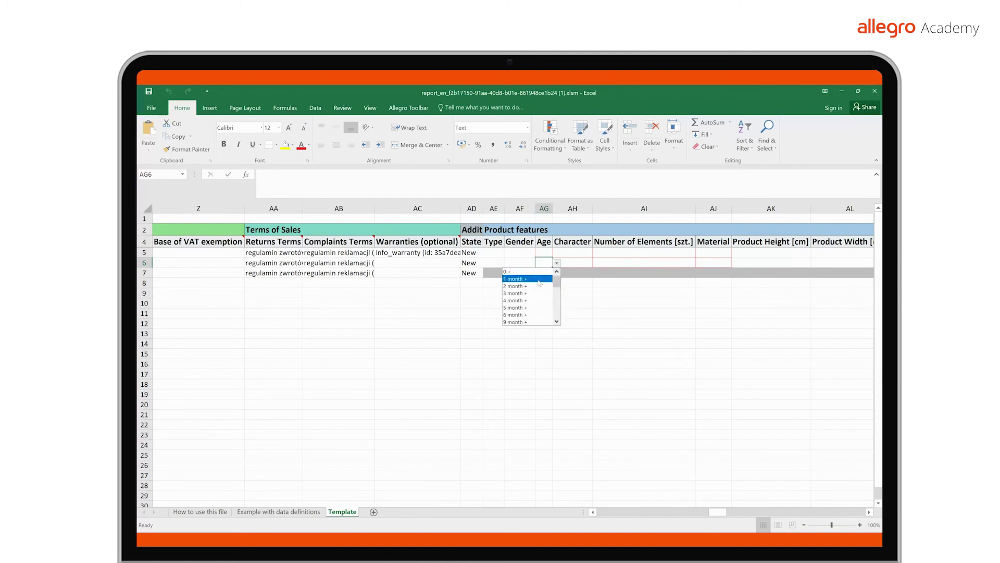
pyautogui.click(518, 301)
pyautogui.click(502, 262)
pyautogui.click(502, 282)
pyautogui.press('Tab')
pyautogui.press('Tab')
pyautogui.press('Tab')
pyautogui.click(596, 263)
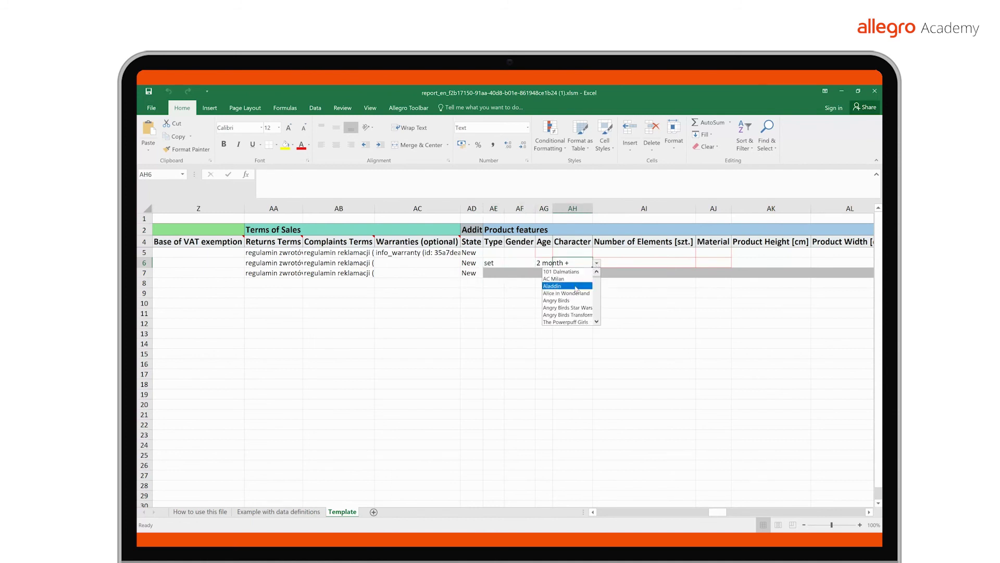
pyautogui.click(575, 285)
pyautogui.press('Tab')
pyautogui.write('5')
pyautogui.press('Tab')
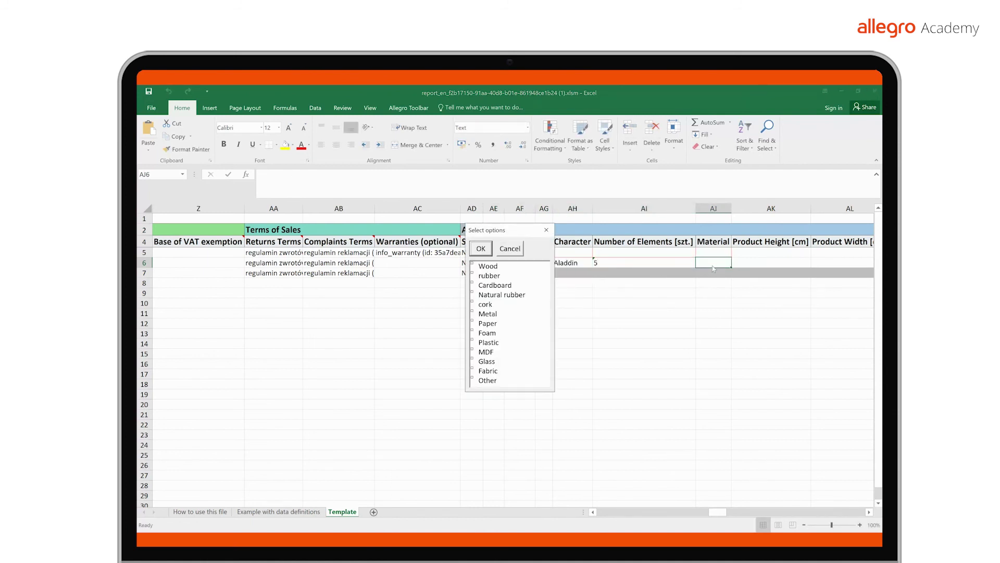
pyautogui.click(487, 266)
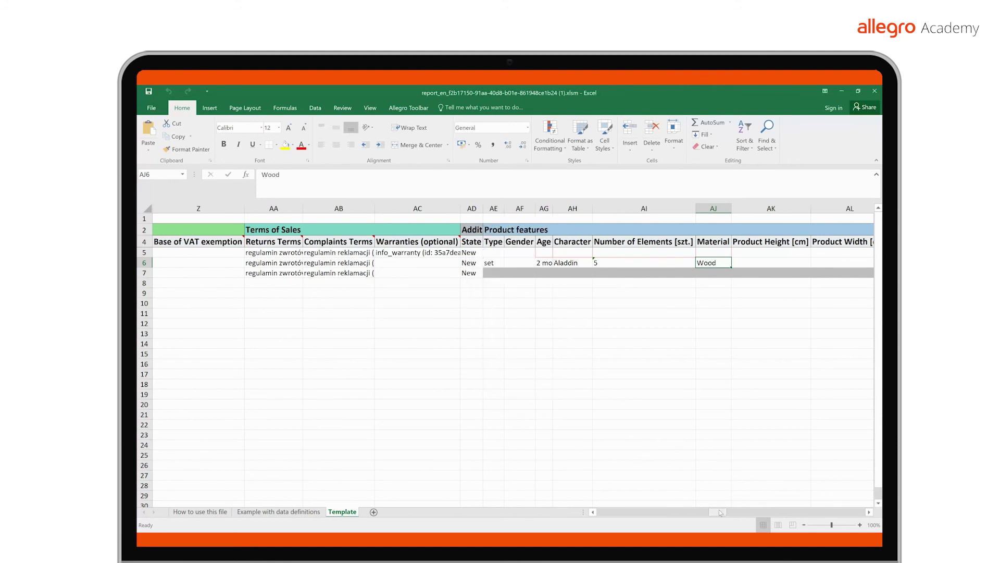
# Enter row 6 dimensions 150×150×200 cm and manufacturer code G3FD2.
pyautogui.moveTo(717, 512); pyautogui.dragTo(735, 512)
pyautogui.click(482, 262)
pyautogui.write('150')
pyautogui.press('Tab')
pyautogui.write('150')
pyautogui.press('Tab')
pyautogui.write('200')
pyautogui.press('Tab')
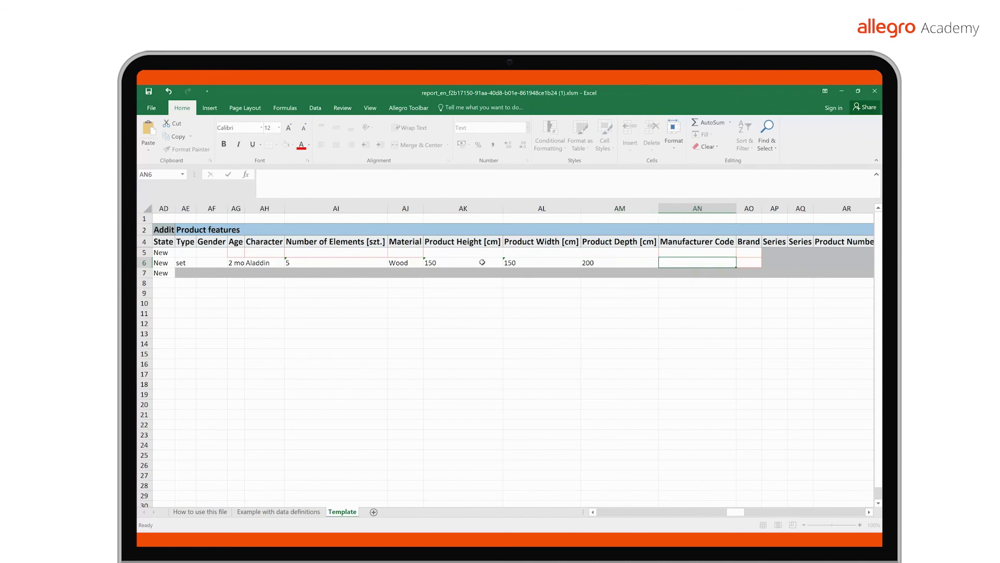
pyautogui.write('G3FD2')
pyautogui.press('Tab')
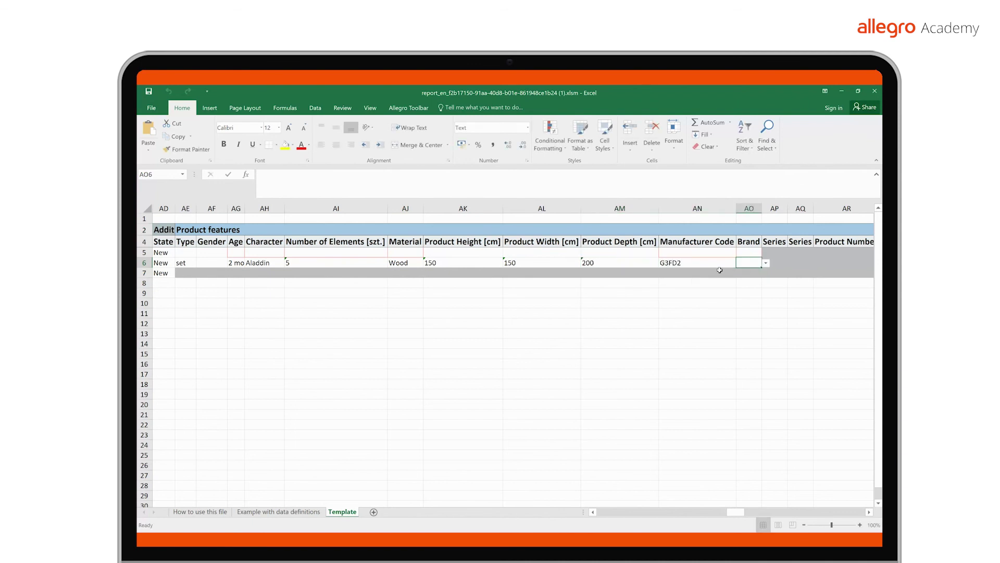
# Choose brand 4M and enter a 2 kg weight for row 6.
pyautogui.hotkey('alt', 'Down')
pyautogui.click(735, 293)
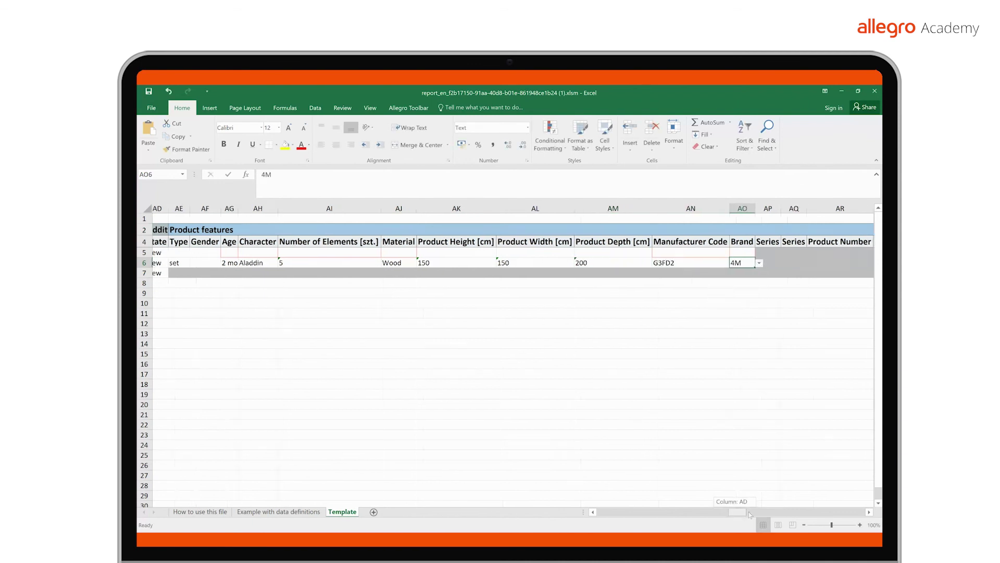
pyautogui.moveTo(735, 511); pyautogui.dragTo(780, 512)
pyautogui.click(629, 262)
pyautogui.write('2')
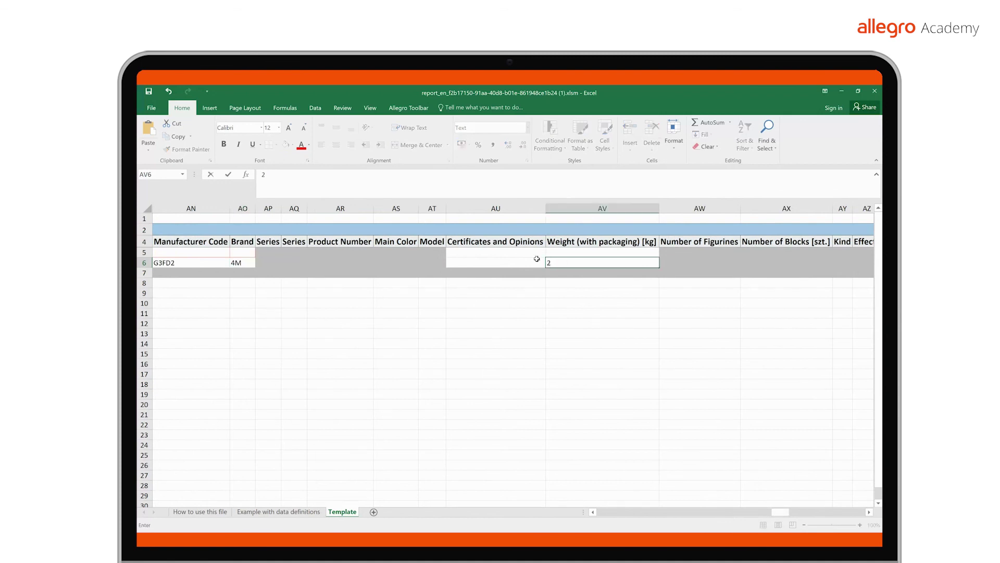
pyautogui.doubleClick(527, 261)
pyautogui.moveTo(780, 512); pyautogui.dragTo(597, 514)
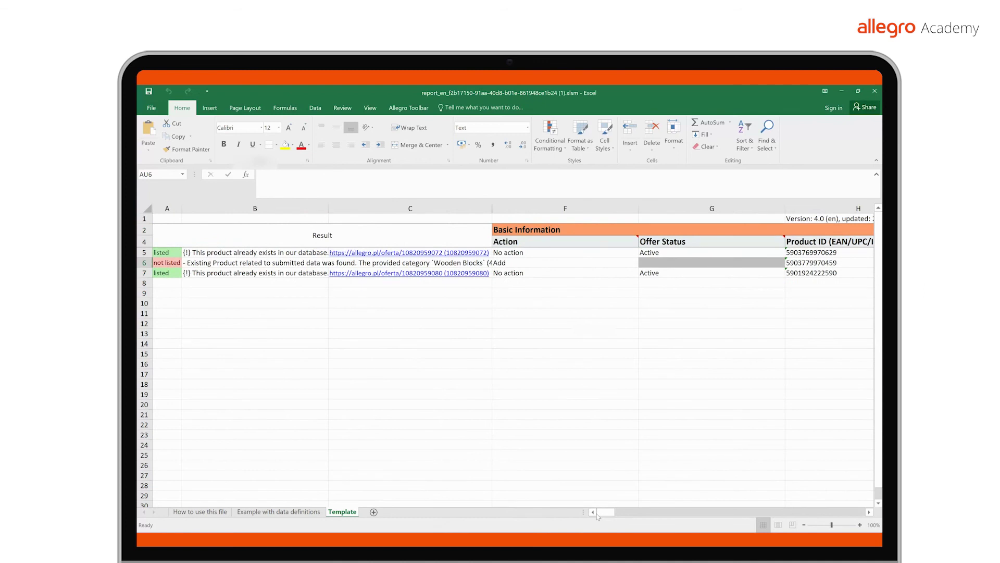
# Save the active sheet as comma-delimited CSV named corrected_listing_2.csv.
pyautogui.click(151, 107)
pyautogui.click(156, 189)
pyautogui.click(375, 221)
pyautogui.write('corrected_listing_2')
pyautogui.click(354, 260)
pyautogui.click(236, 382)
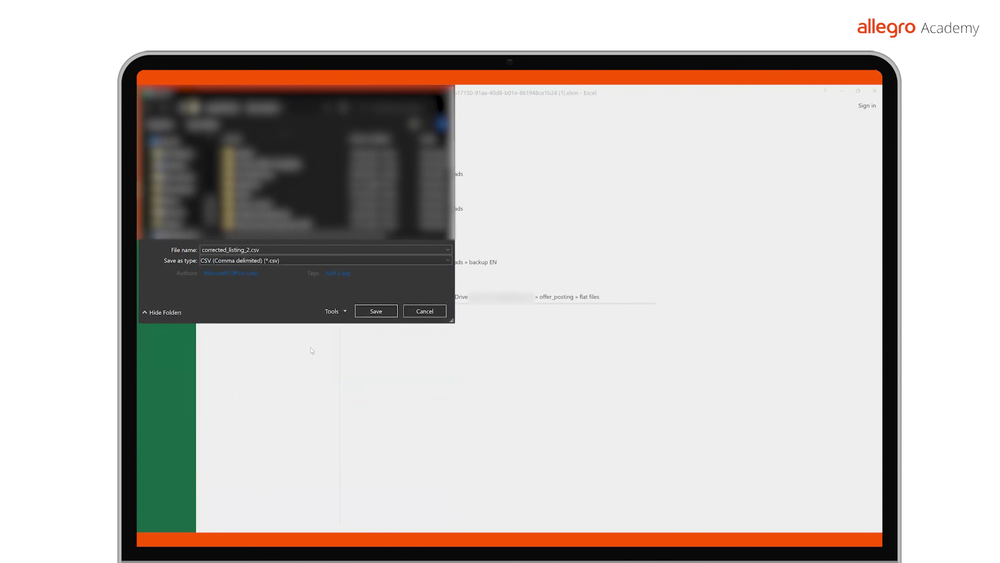
pyautogui.click(376, 311)
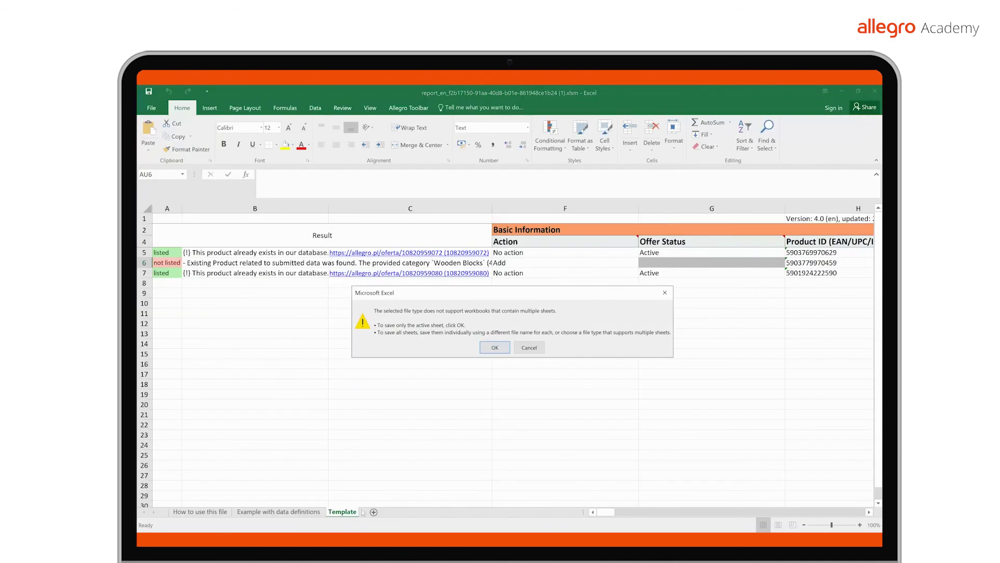
pyautogui.click(493, 347)
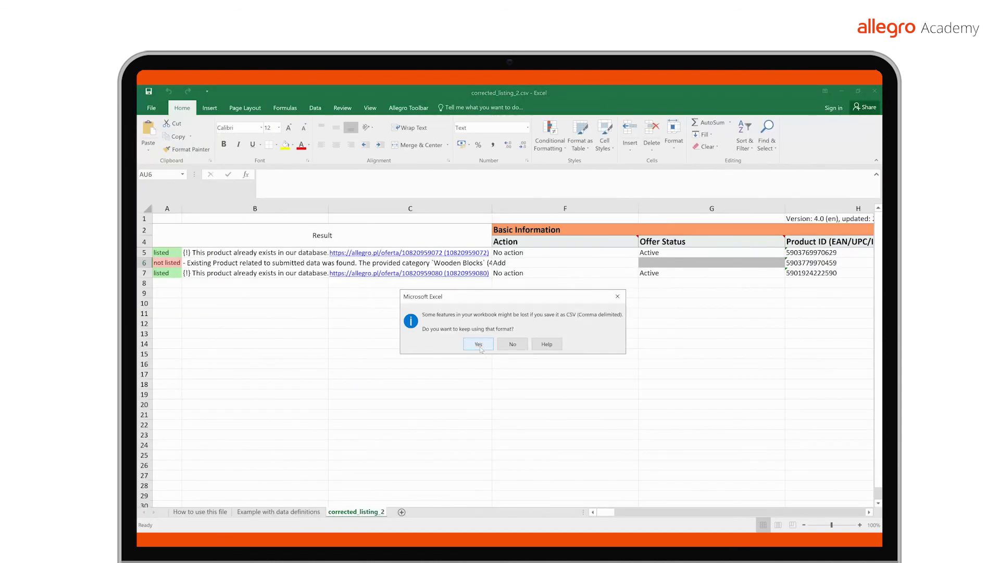
pyautogui.click(480, 346)
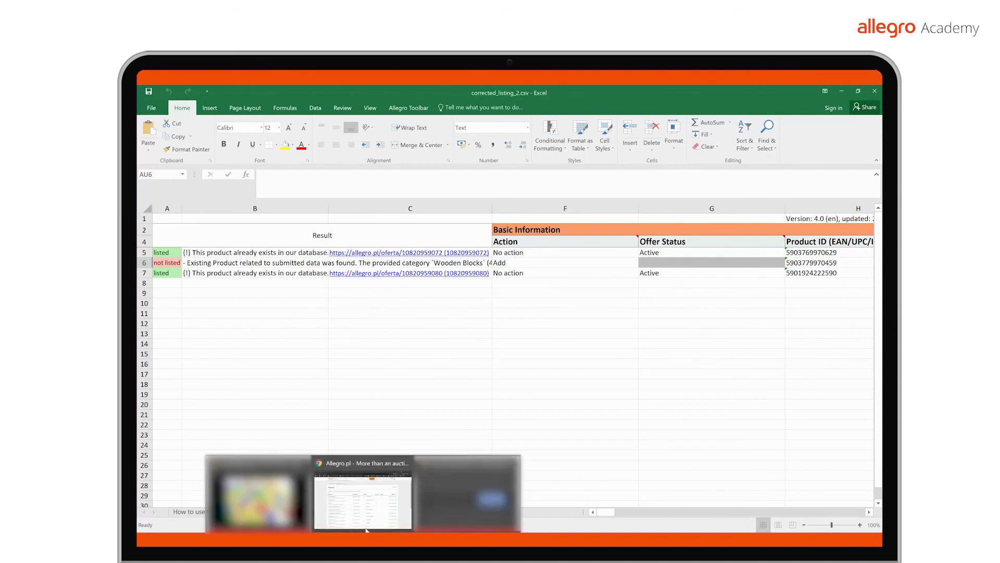
# Upload corrected_listing_2.csv on Allegro's List Offers page and dismiss the processing notice.
pyautogui.click(364, 498)
pyautogui.click(227, 140)
pyautogui.scroll(-10, 247, 230)
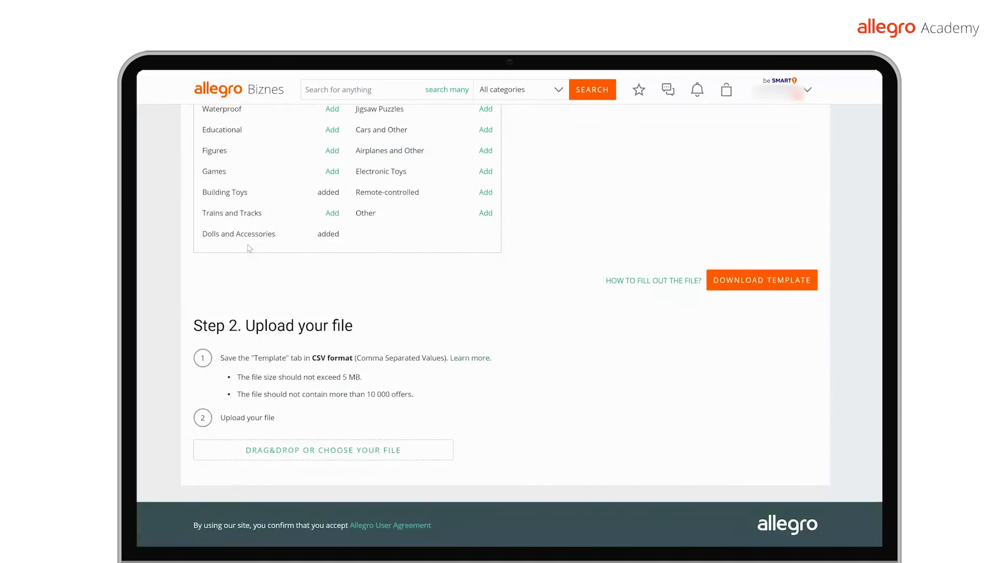
pyautogui.click(279, 455)
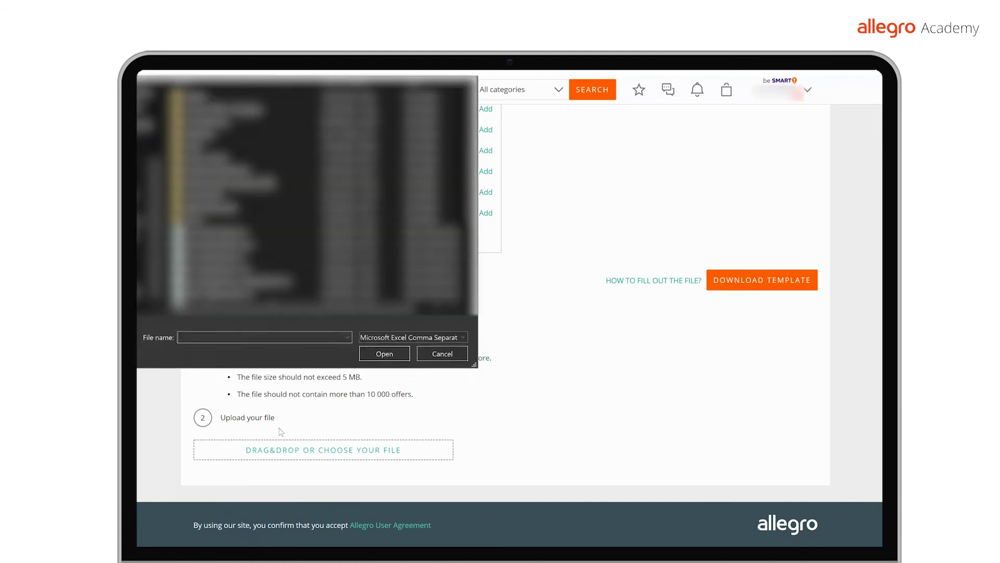
pyautogui.click(281, 261)
pyautogui.click(385, 353)
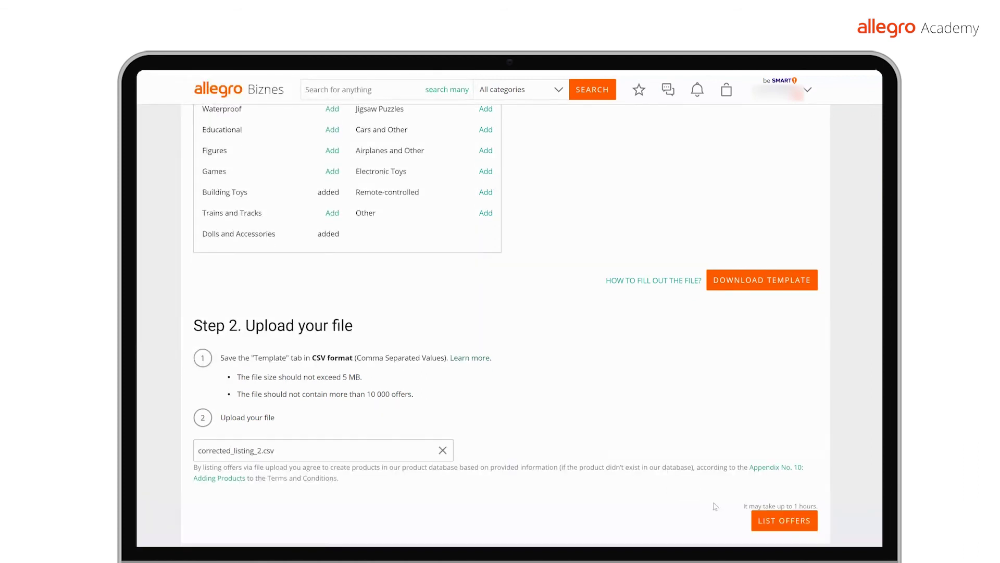
pyautogui.click(763, 522)
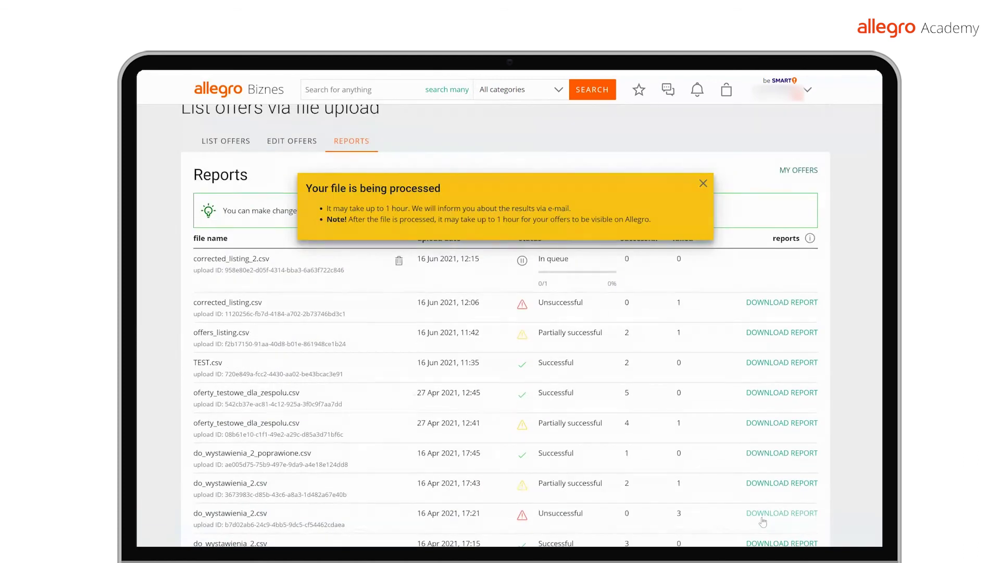
pyautogui.click(703, 183)
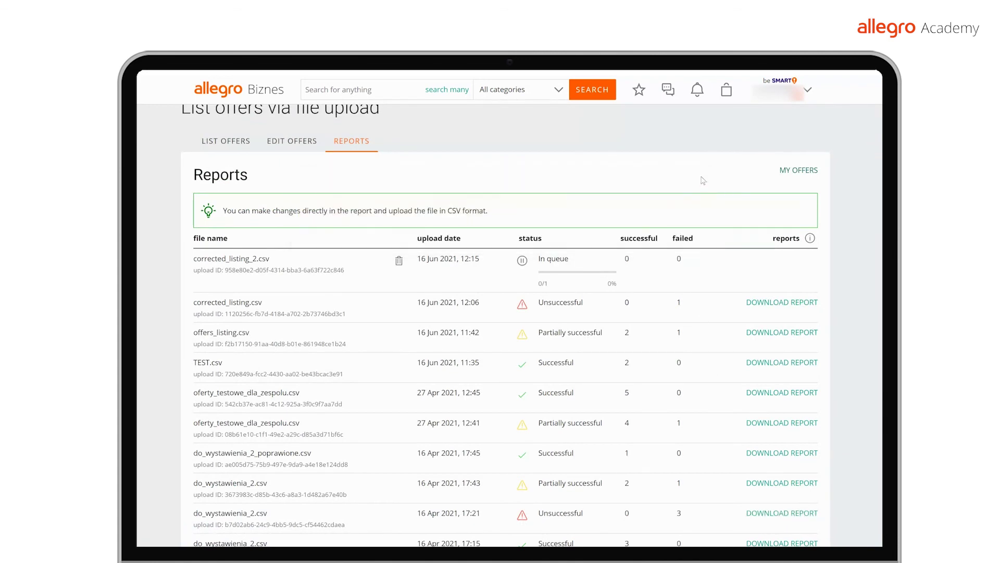